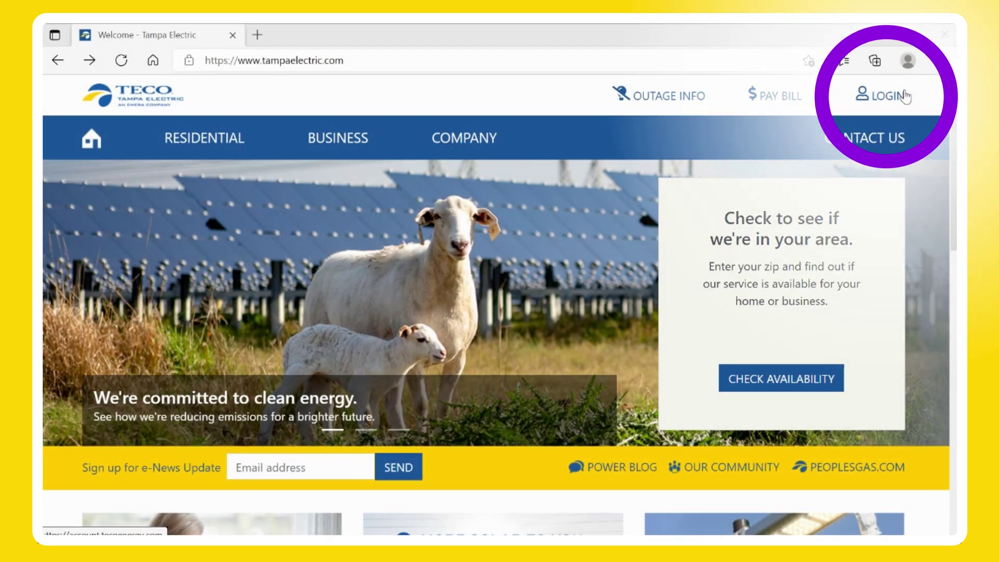
Sign in to the Tampa Electric account with the account credentials and reach Energy Planner's thermostat dashboard.
left_click(906, 96)
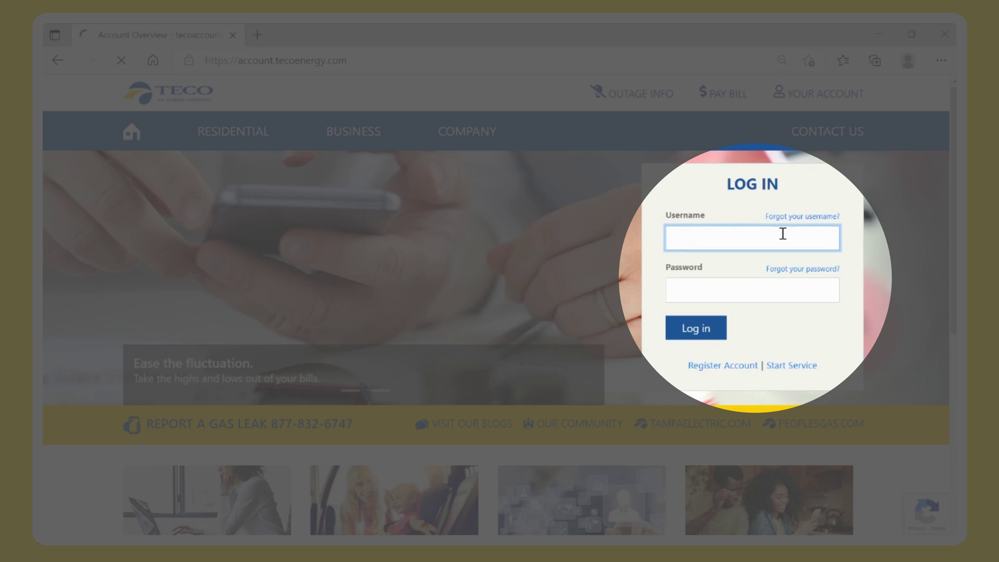
type("engpl")
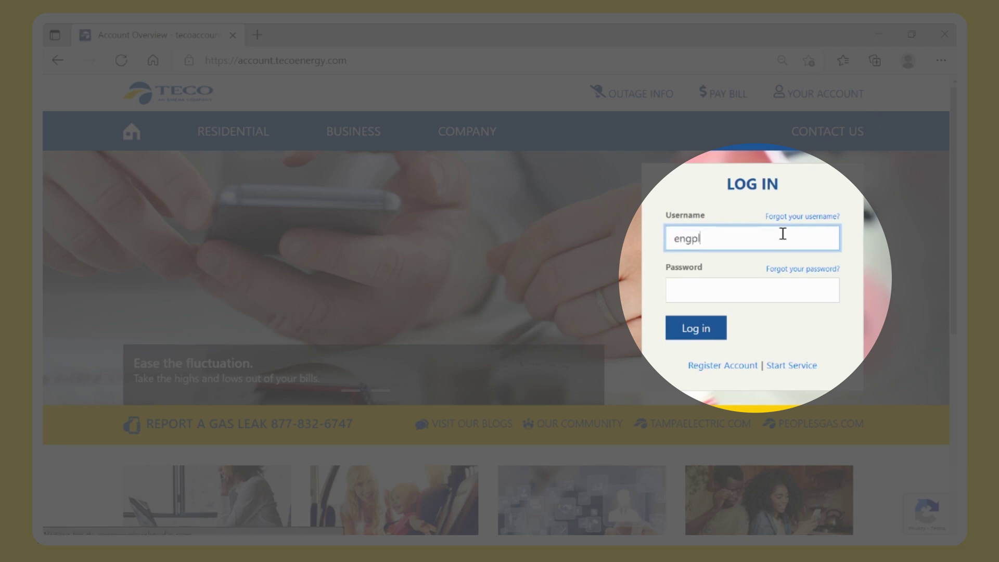
type("anne••")
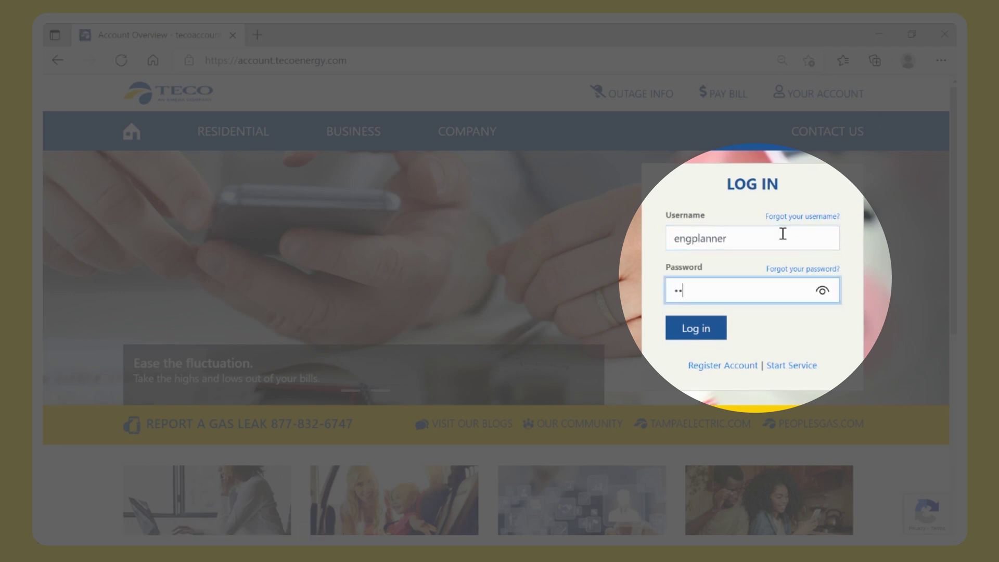
key("Return")
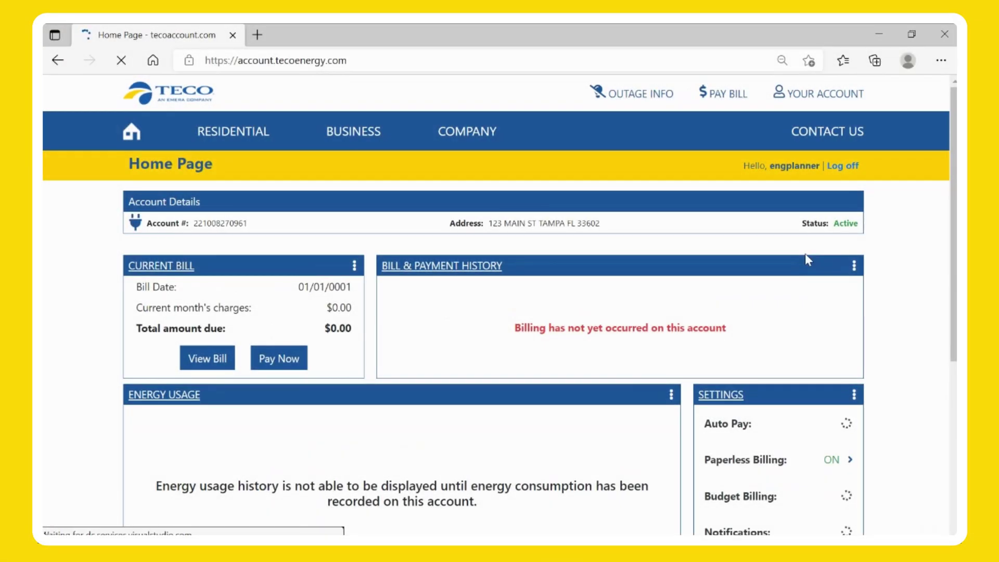
scroll(807, 259, "down", 2)
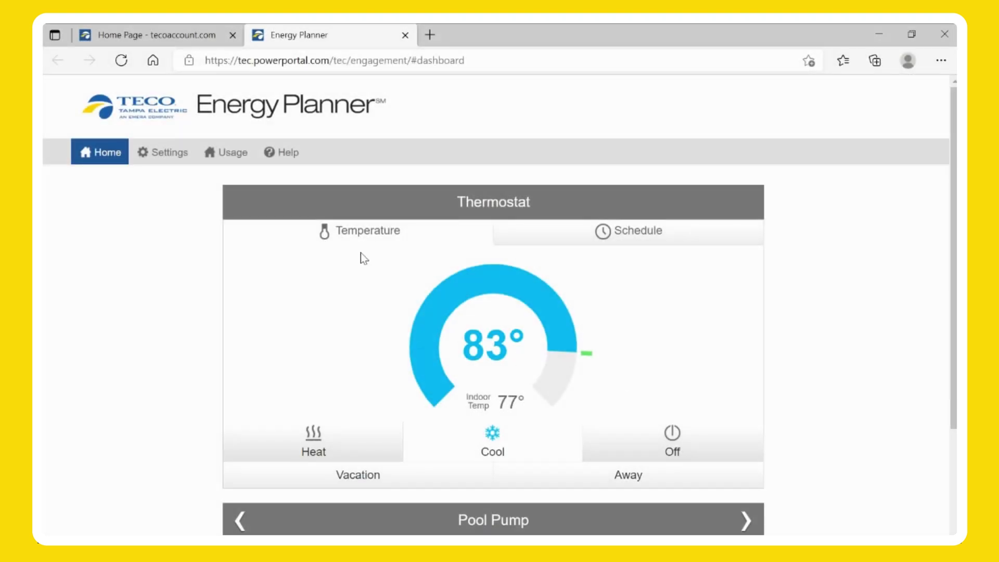
left_click(162, 158)
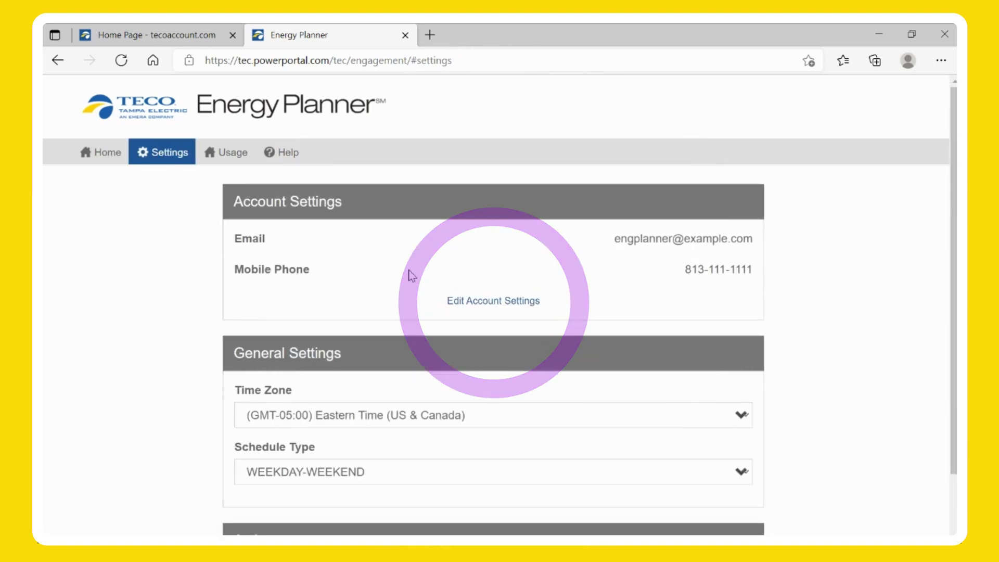
left_click(683, 483)
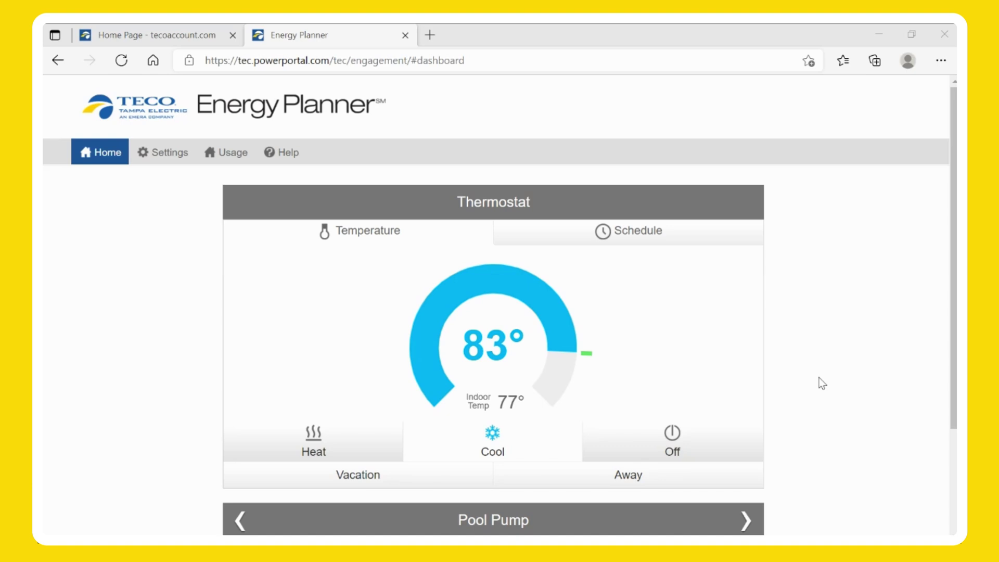
Switch the thermostat to Heat and back to Cool, then show its price-tier schedule.
left_click(314, 442)
left_click(493, 447)
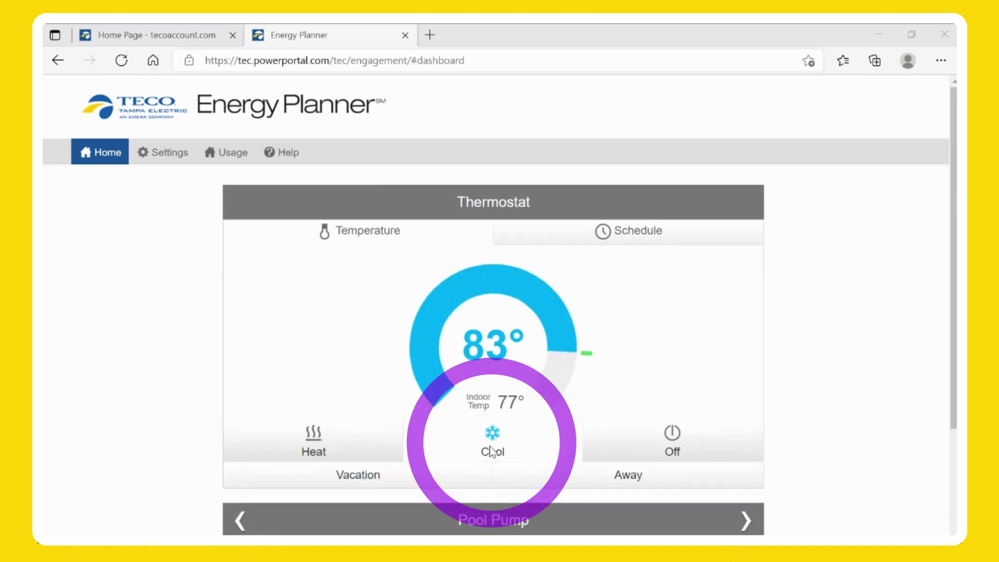
left_click(631, 232)
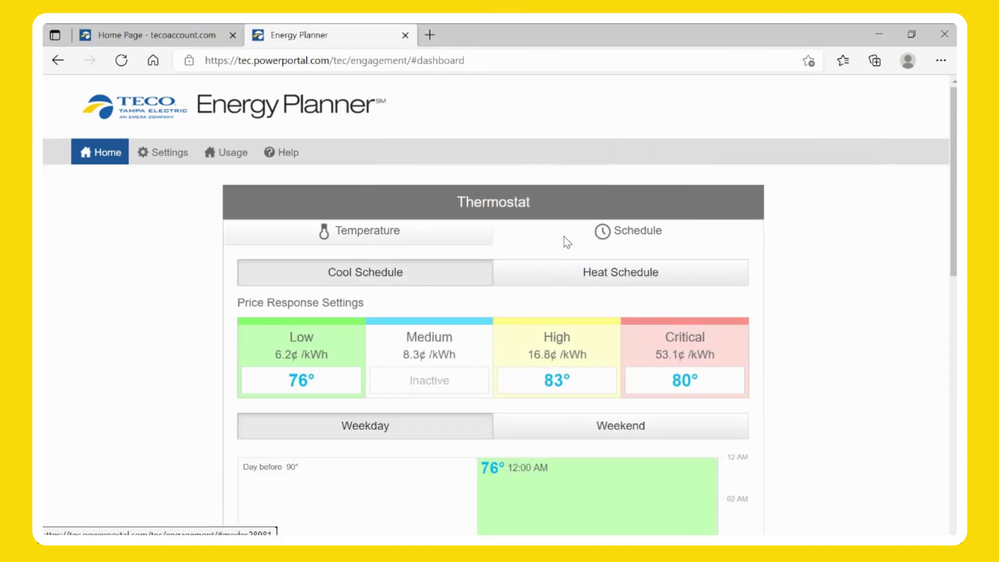
scroll(568, 242, "down", 1)
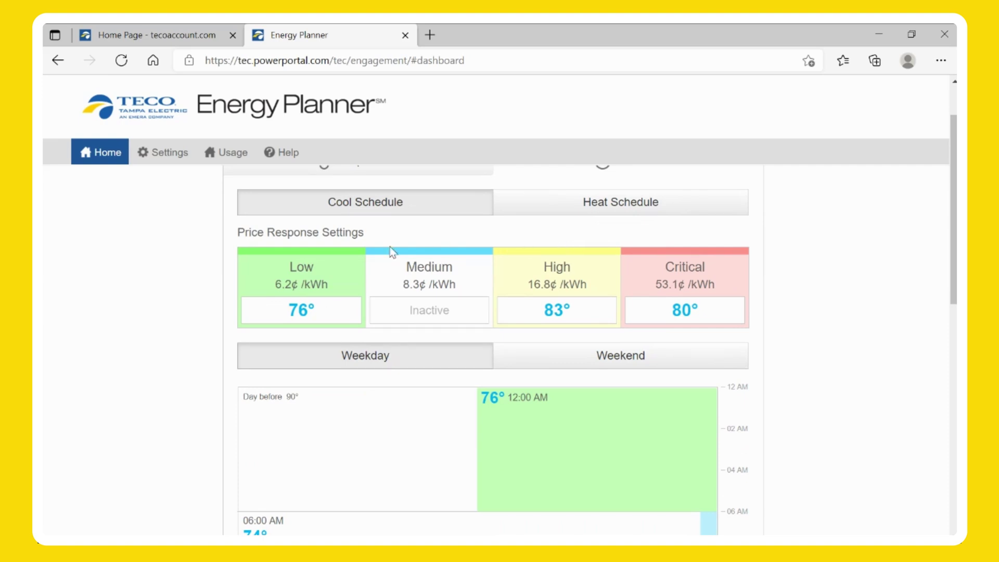
Set the Low price tier setpoint to 75° and keep it active.
left_click(343, 267)
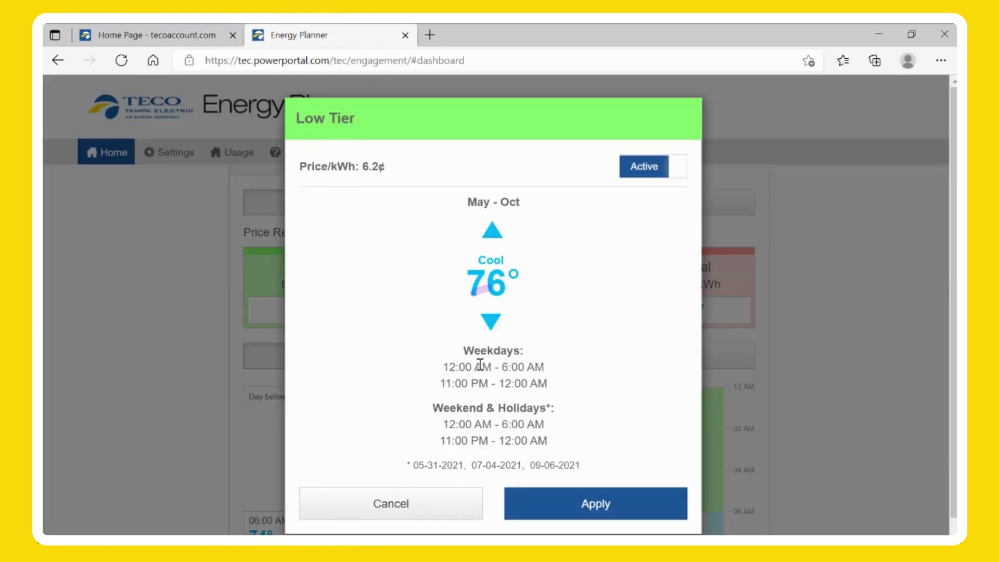
left_click(490, 322)
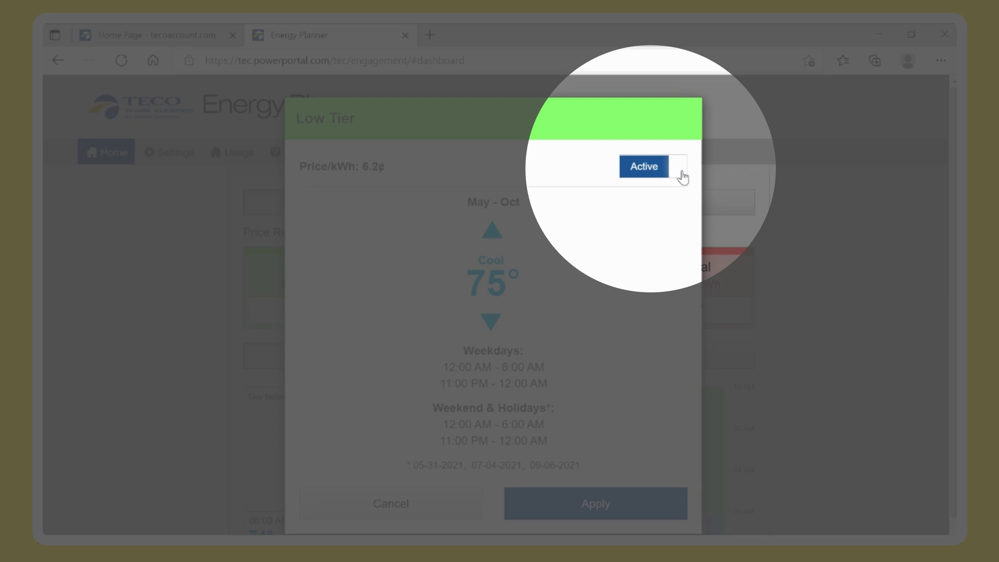
left_click(682, 177)
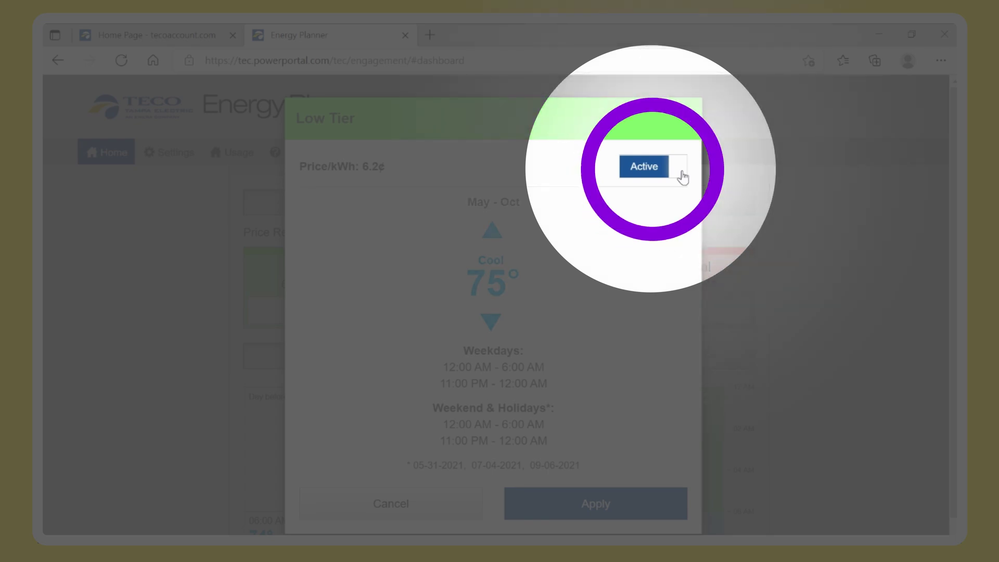
left_click(636, 176)
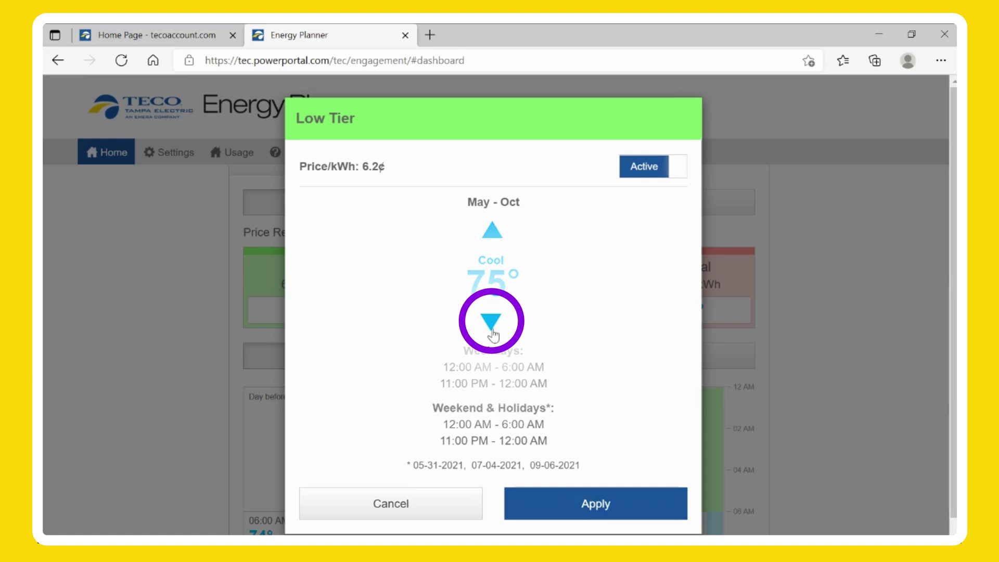
left_click(571, 512)
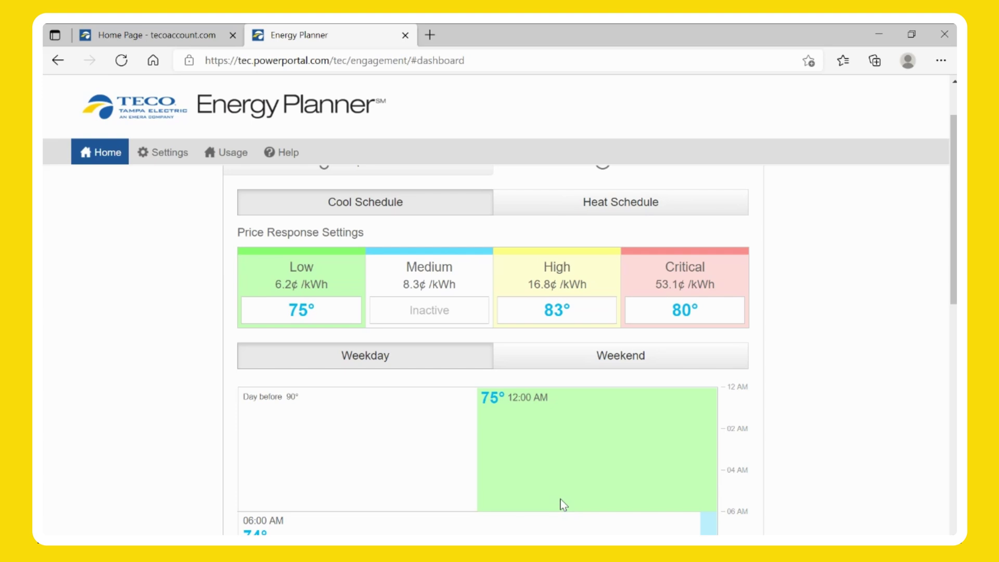
Change the weekday 09:00 AM 80° cooling period to start at 08:30 AM at 79°.
scroll(393, 445, "down", 3)
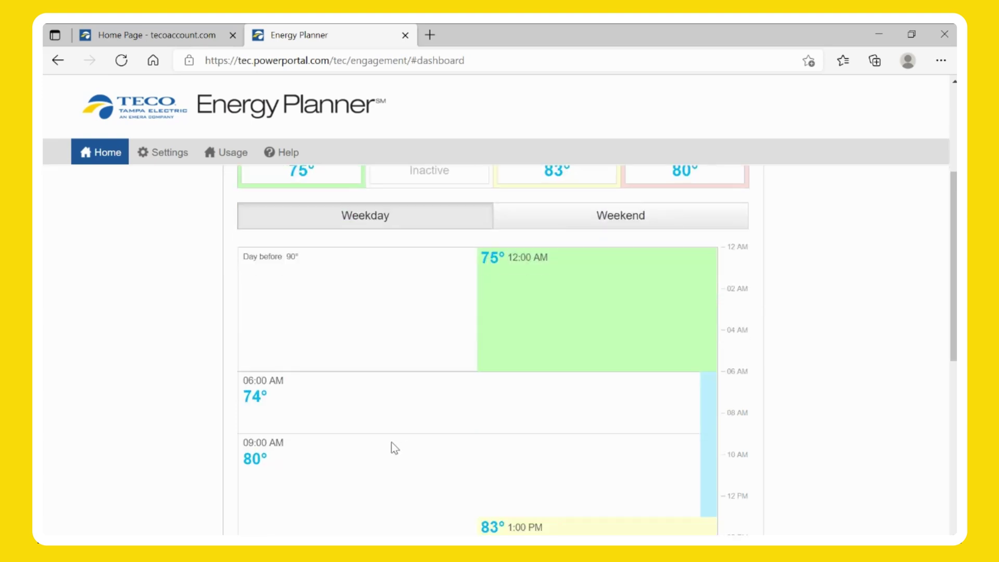
left_click(270, 447)
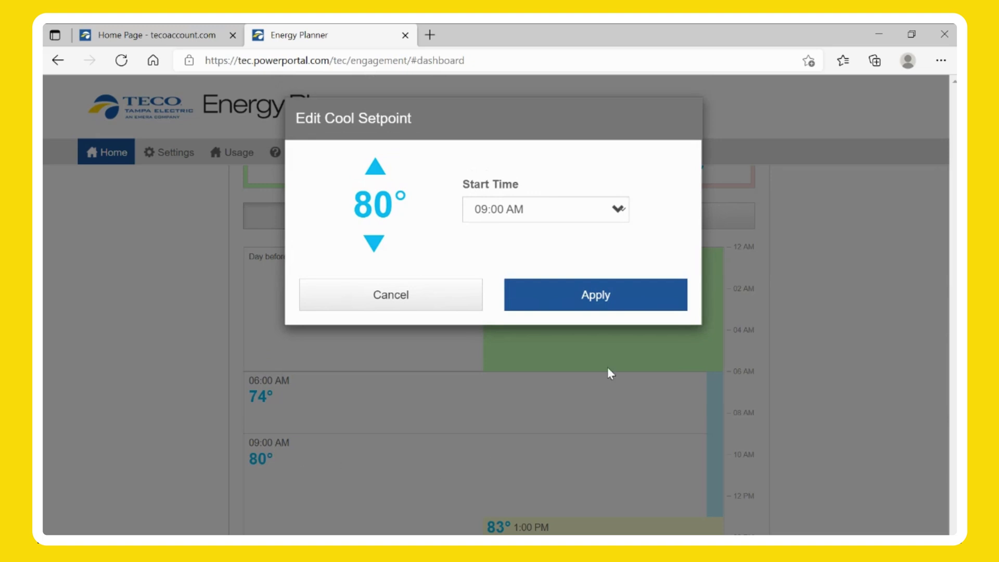
left_click(619, 210)
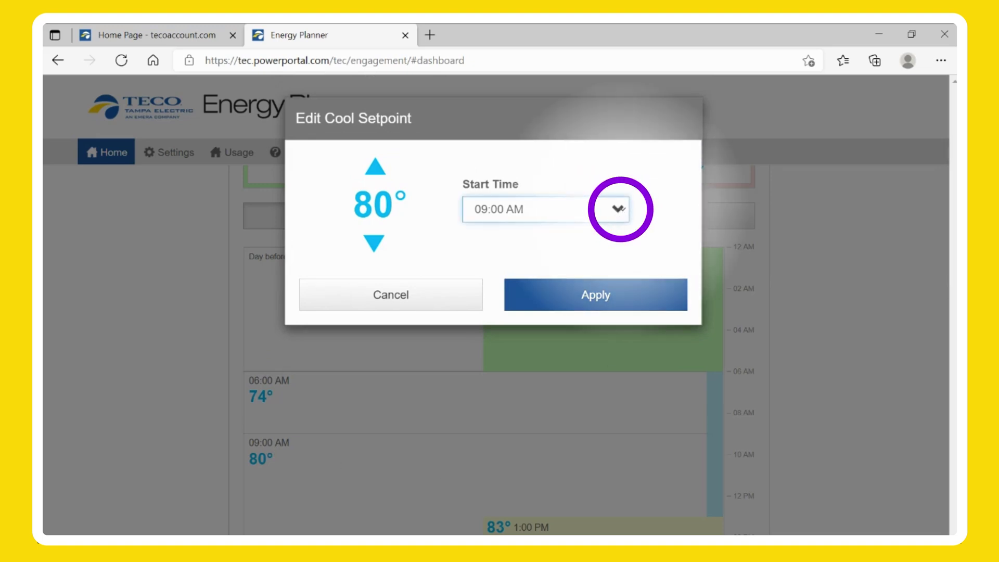
key("Up")
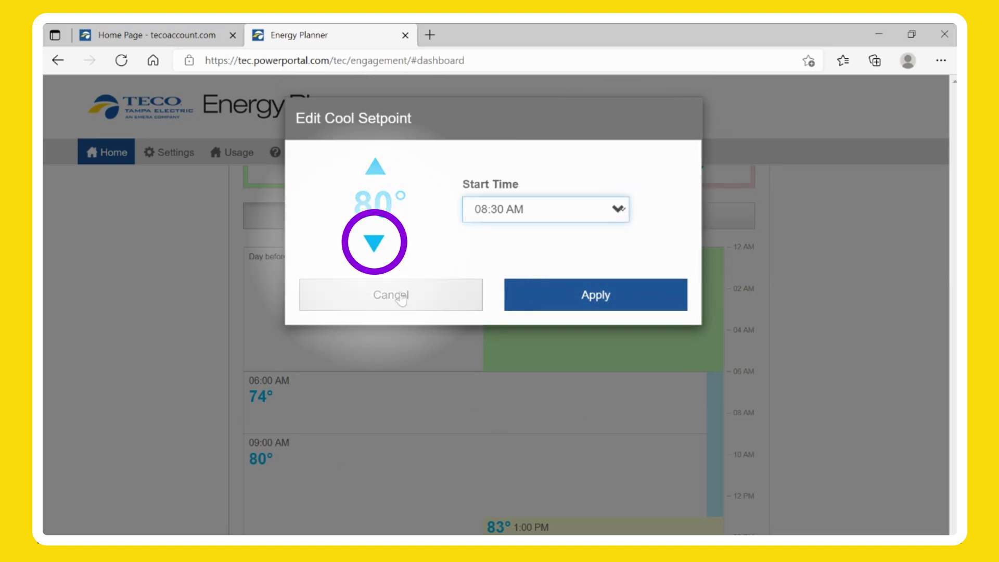
left_click(373, 243)
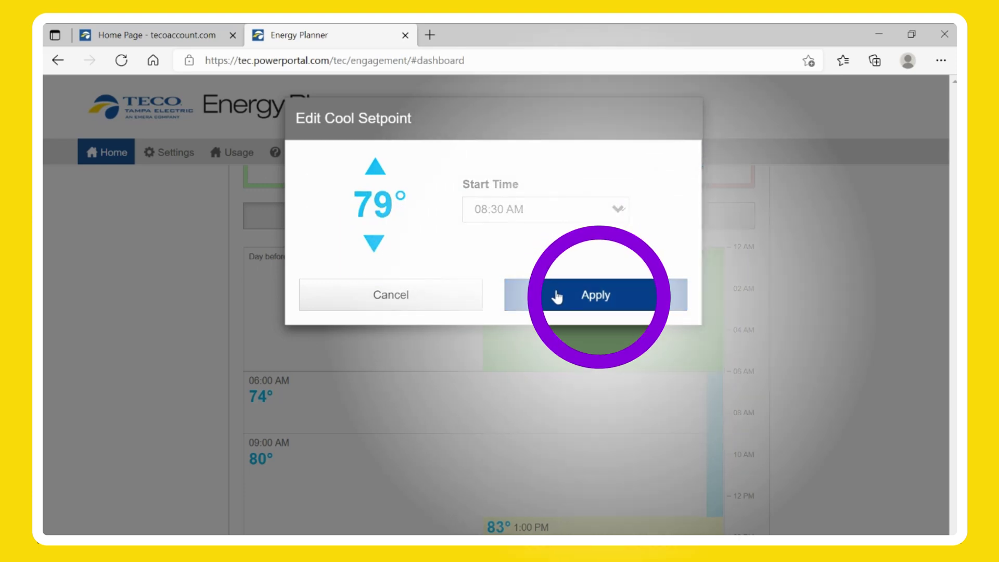
left_click(557, 295)
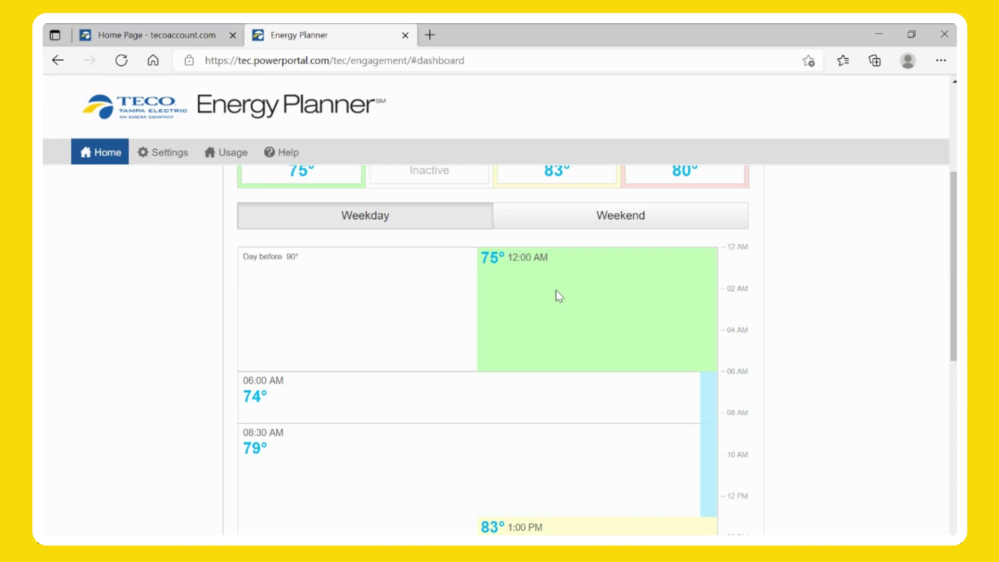
scroll(556, 290, "down", 3)
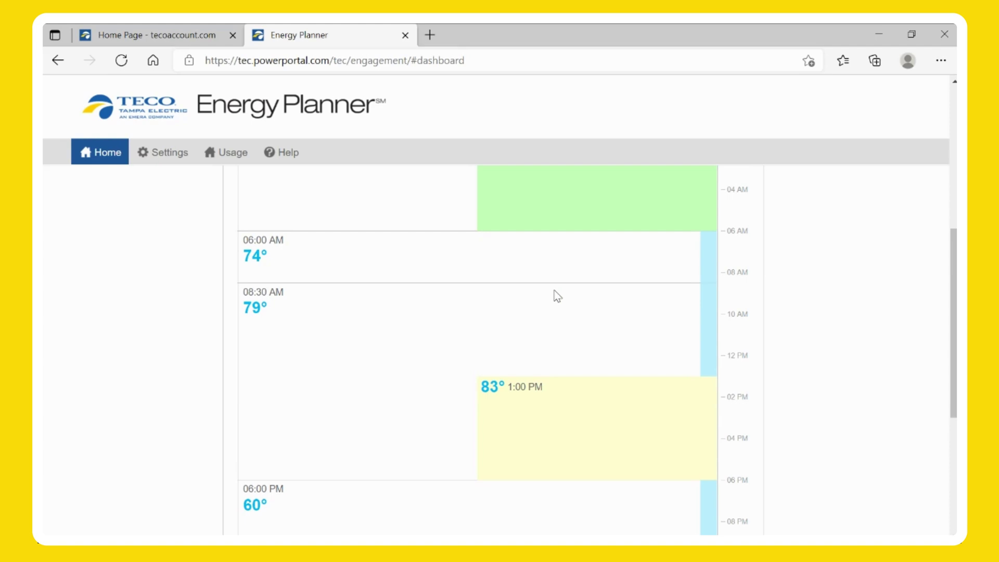
scroll(556, 295, "up", 6)
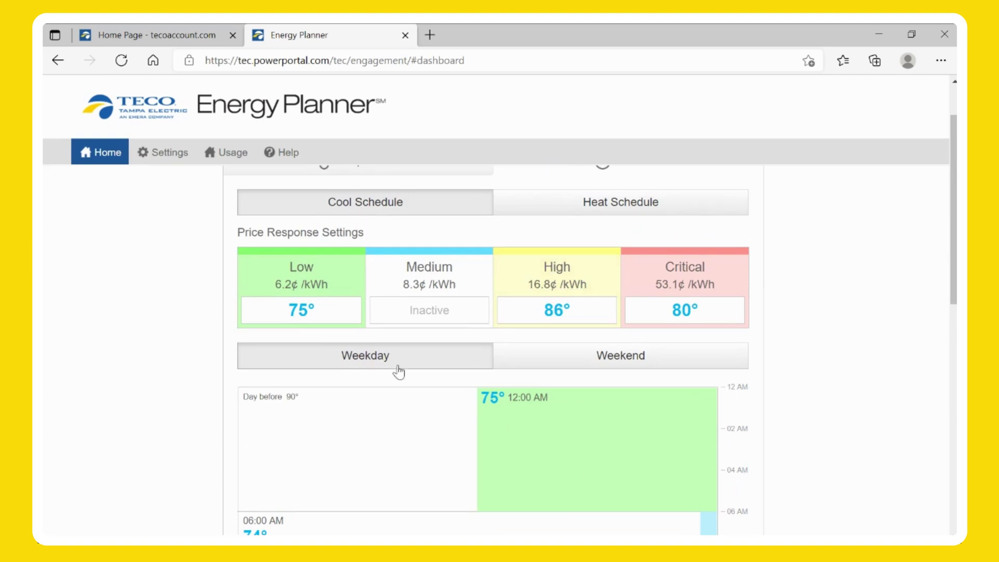
Drag the thermostat dial down from 86° to a temporary 75° hold.
scroll(400, 372, "up", 2)
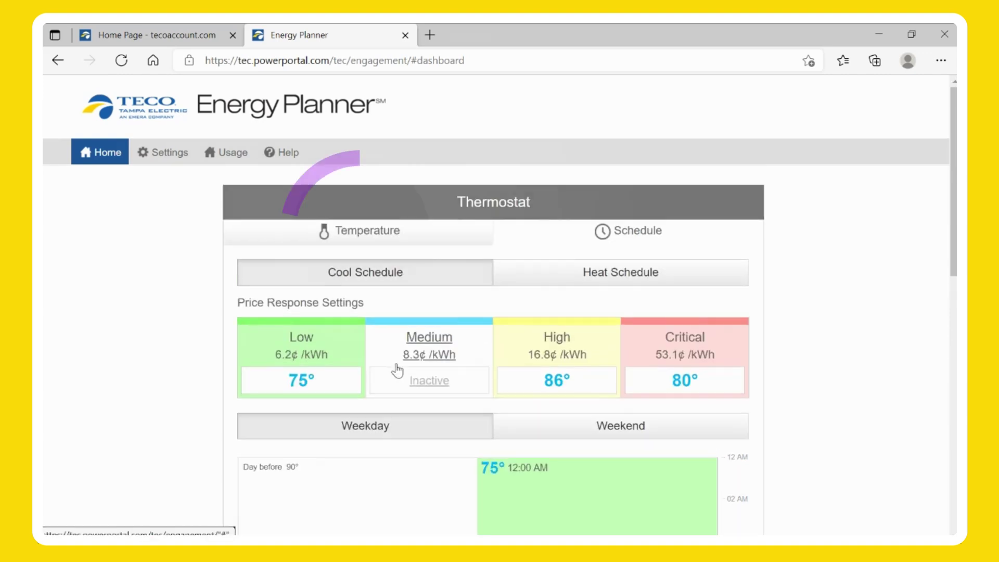
left_click(344, 243)
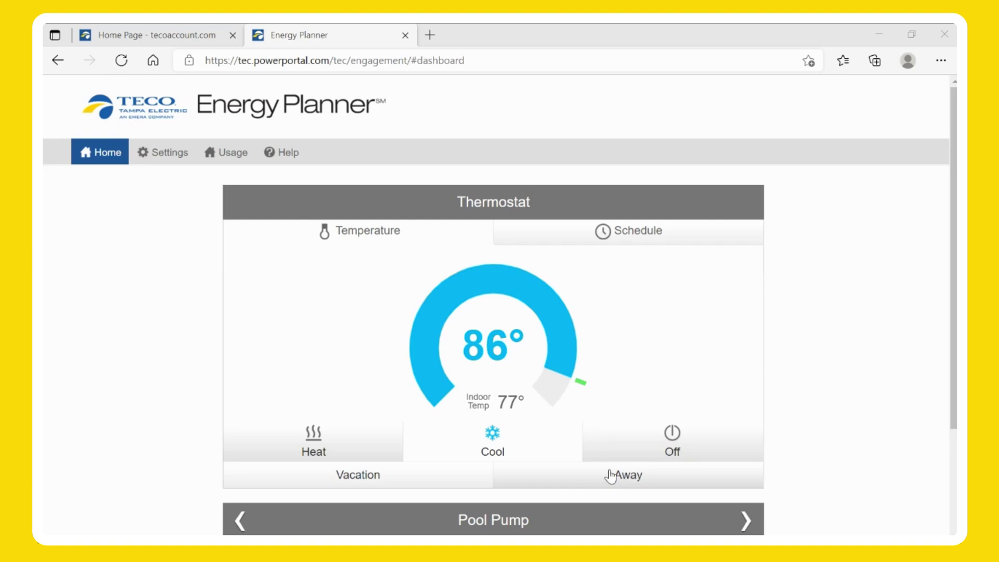
left_click(563, 375)
left_click_drag(562, 375, 561, 294)
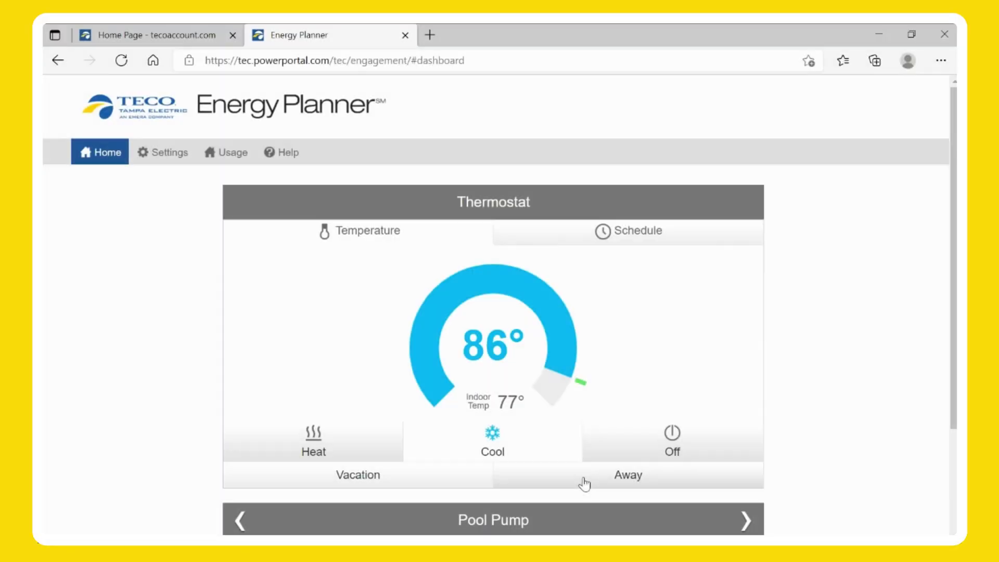
Place a permanent Away hold on the thermostat at 76°.
left_click(584, 483)
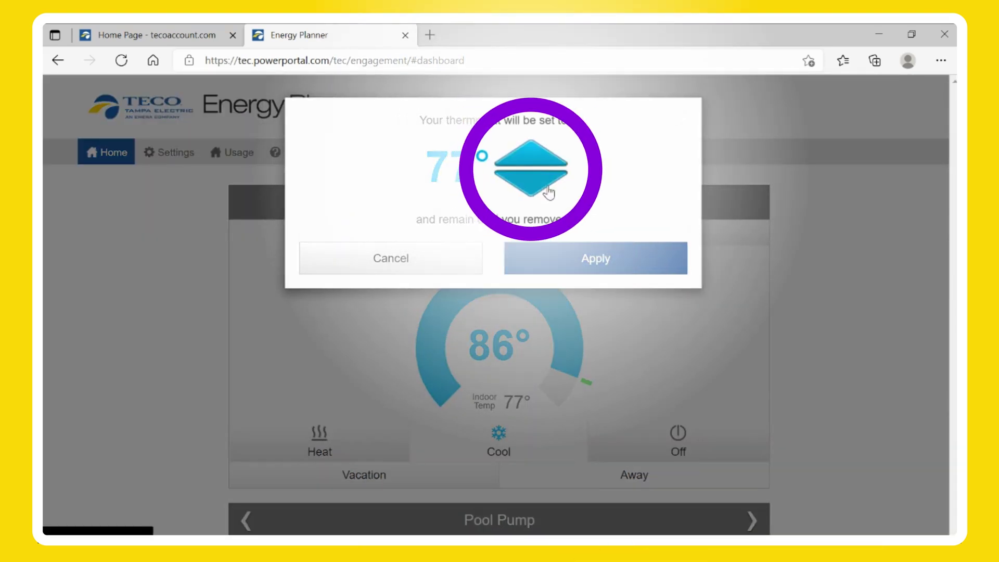
left_click(541, 188)
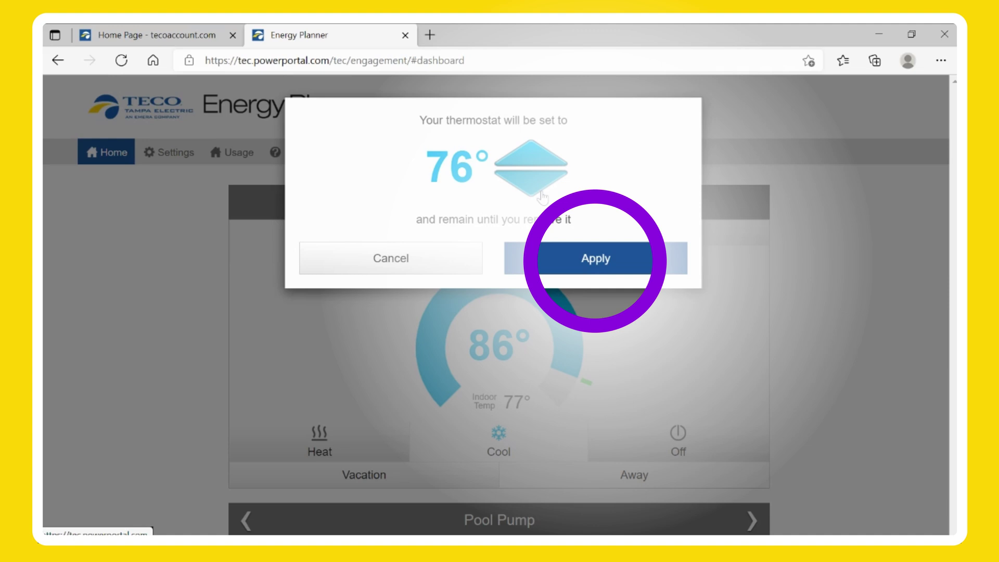
left_click(545, 269)
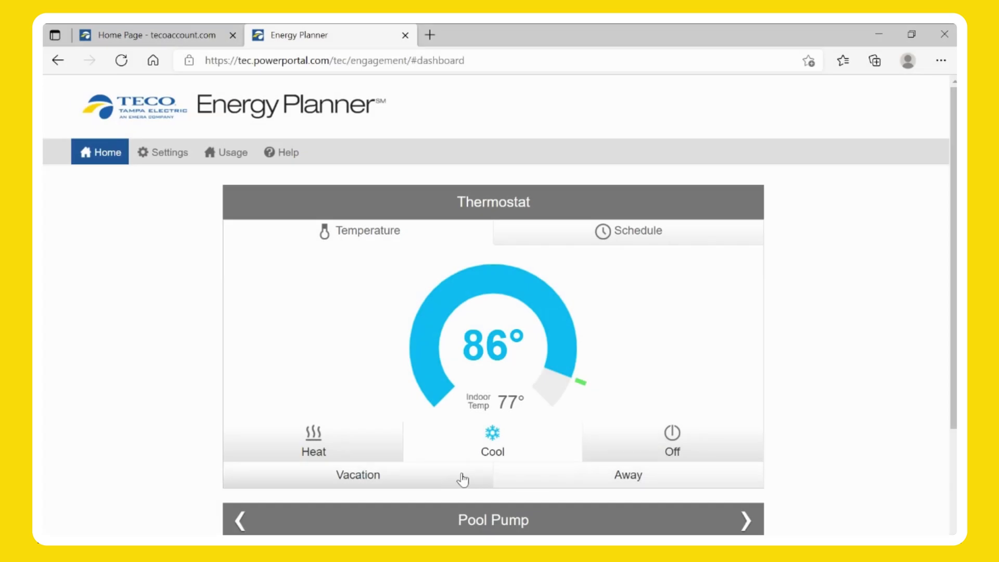
Apply a 77° vacation hold ending Monday 07/05/2021 at 12:00 PM, then remove it.
left_click(463, 478)
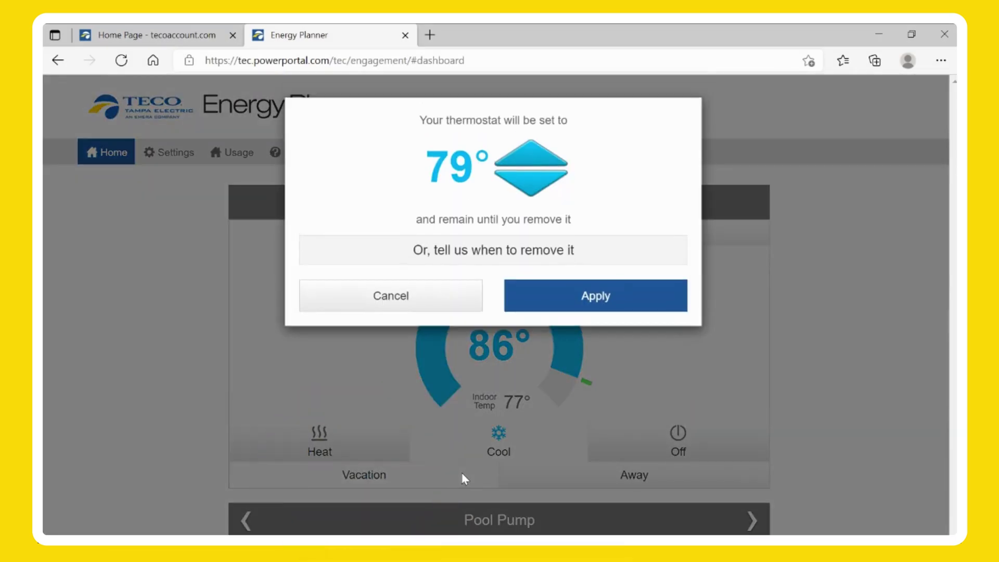
left_click(536, 186)
left_click(537, 187)
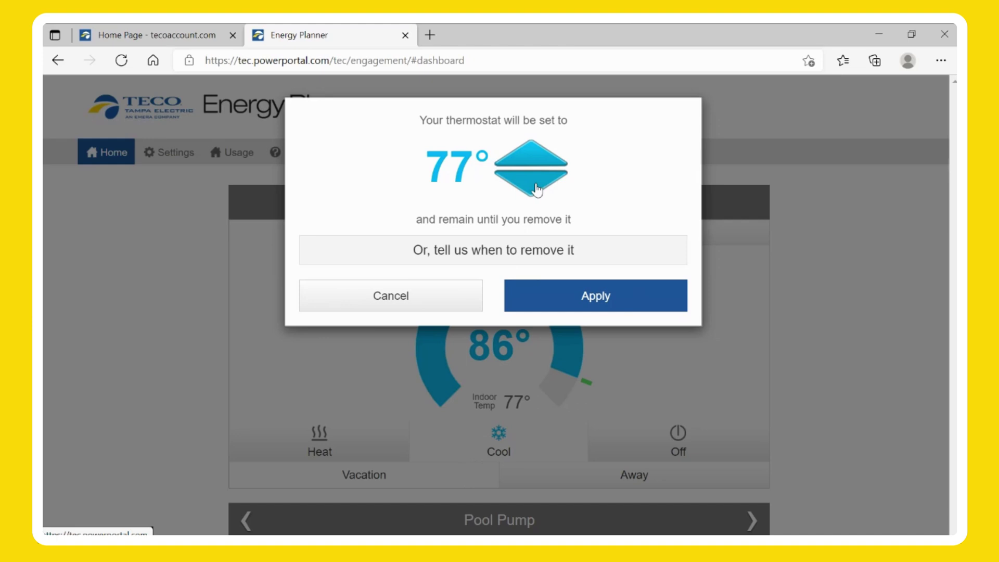
left_click(515, 252)
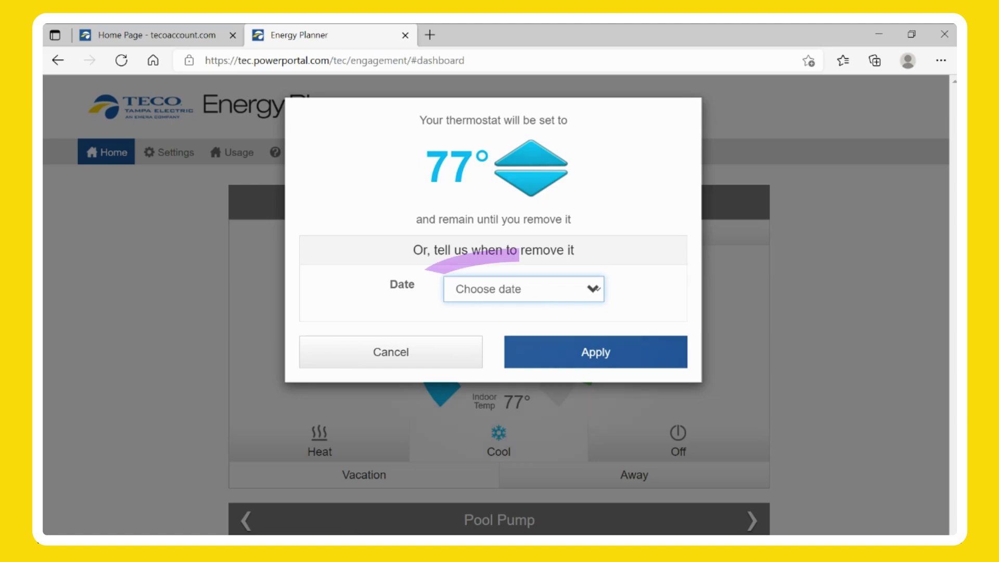
left_click(520, 289)
left_click(530, 329)
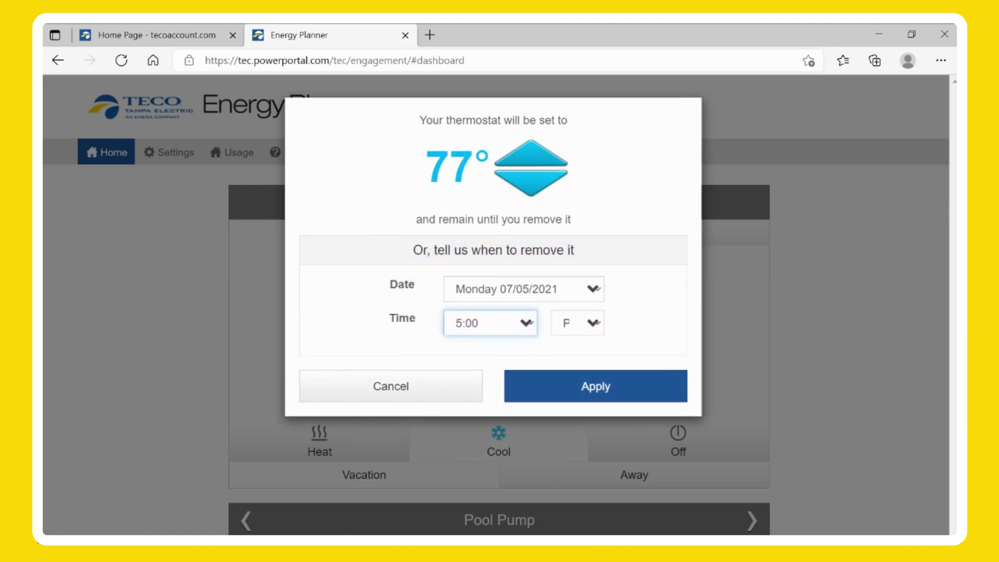
left_click(594, 325)
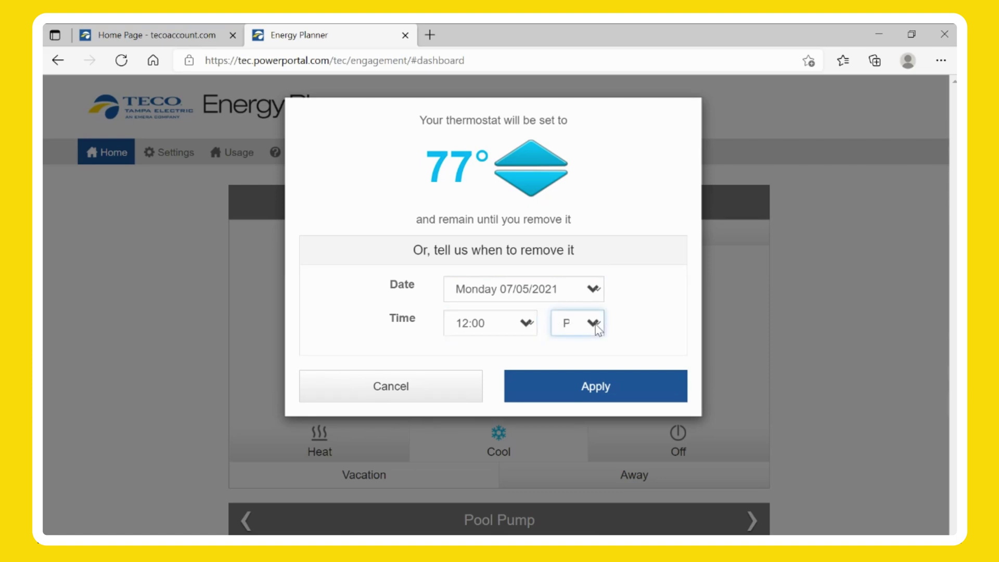
left_click(594, 388)
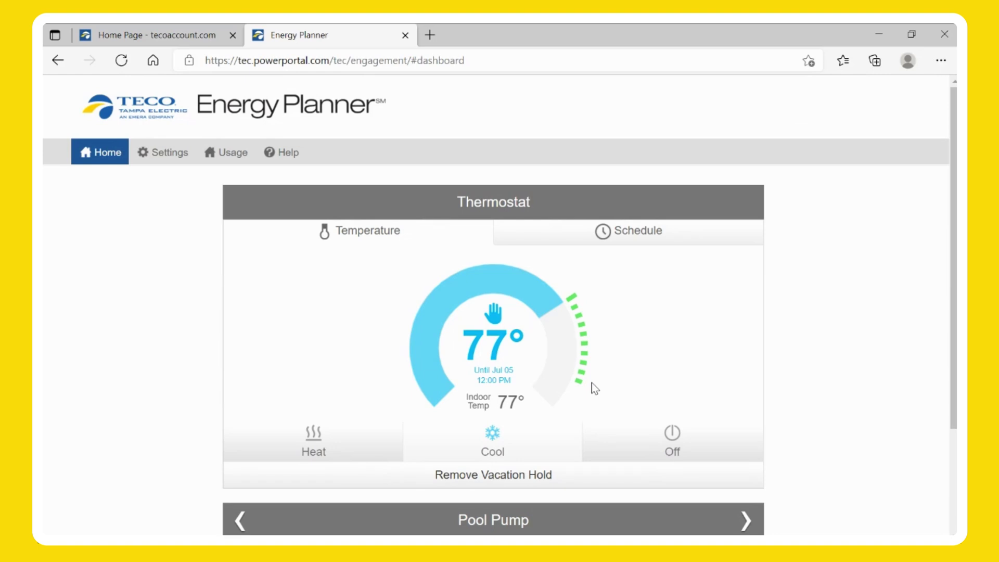
left_click(570, 474)
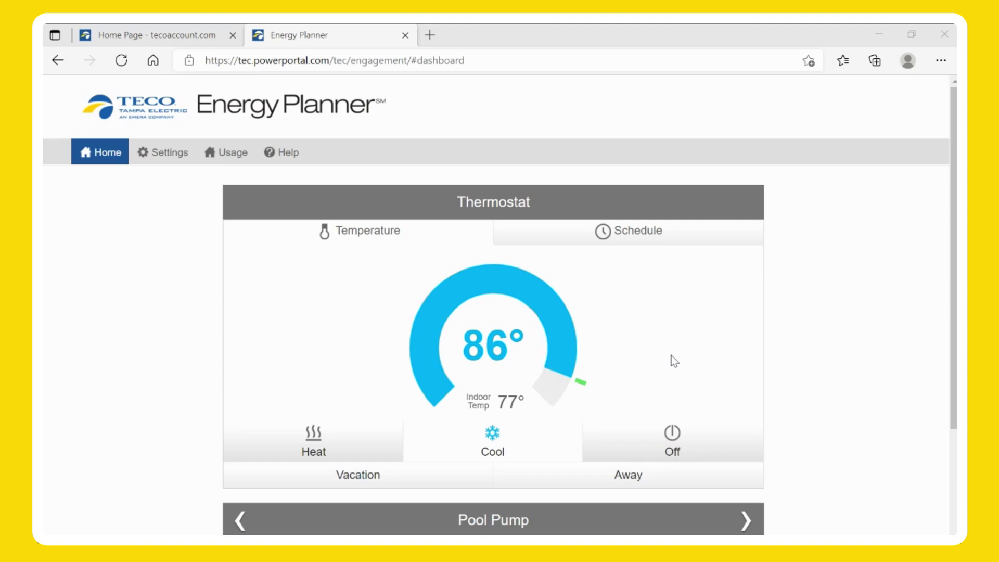
Switch the device panel from Pool Pump to Water Heater and show its price-tier schedule chart.
scroll(670, 357, "down", 3)
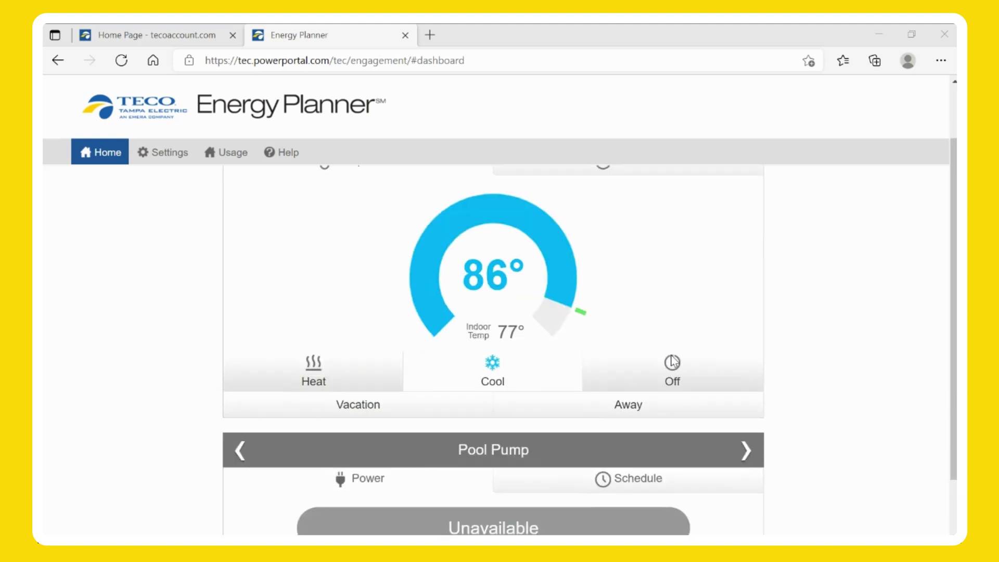
scroll(671, 359, "down", 3)
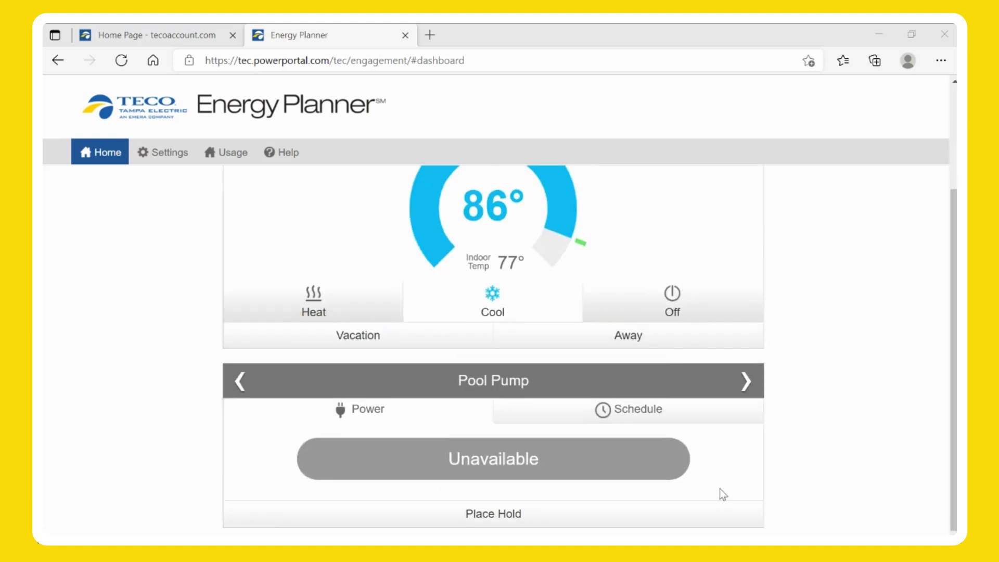
left_click(747, 382)
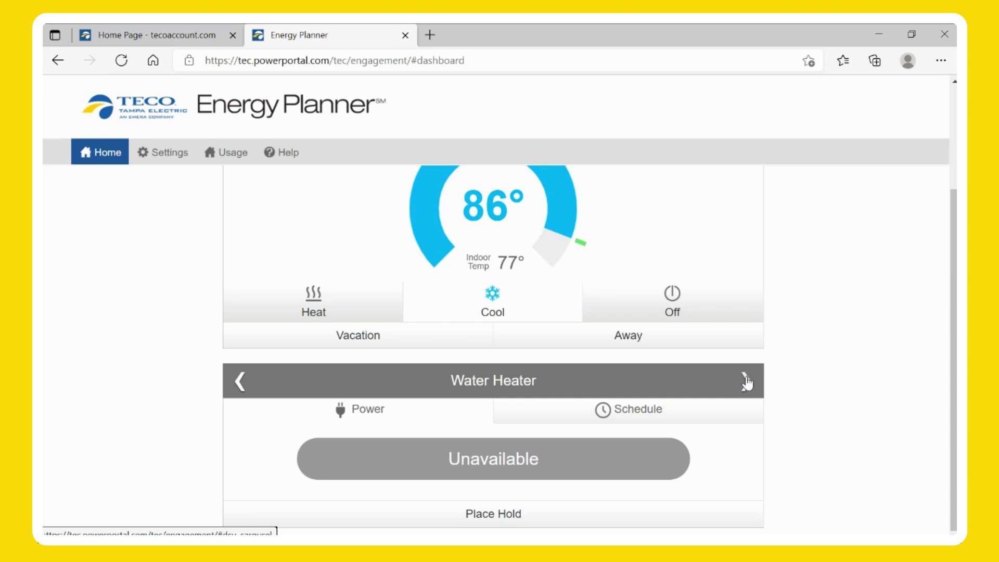
left_click(710, 417)
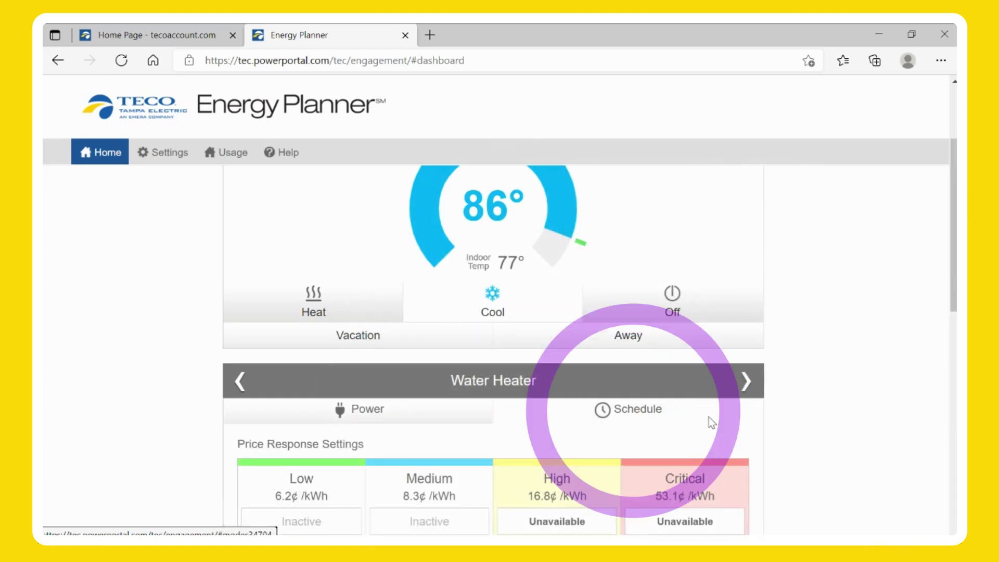
scroll(712, 420, "down", 1)
scroll(712, 420, "down", 3)
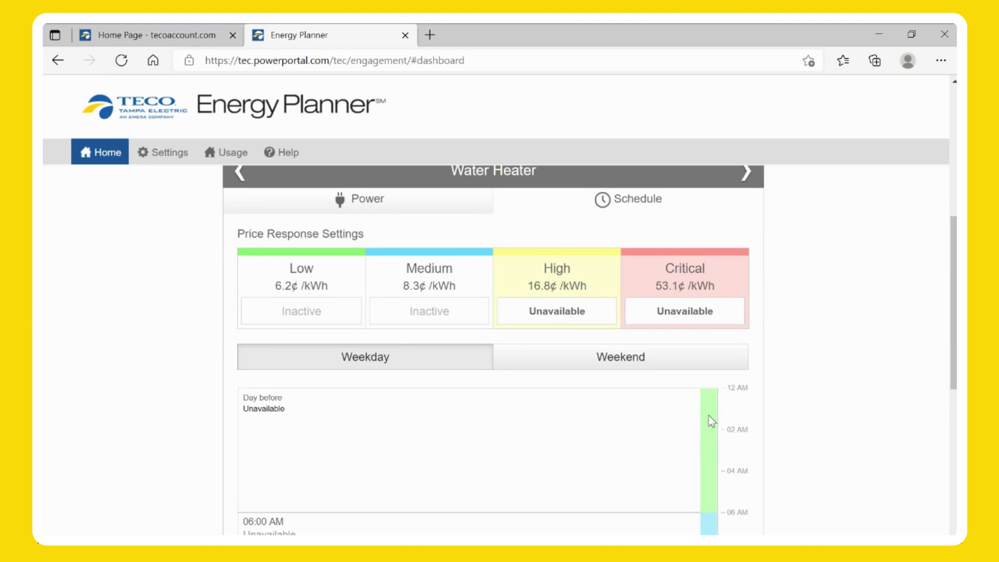
Make the water heater's Low price tier active and Available.
left_click(341, 276)
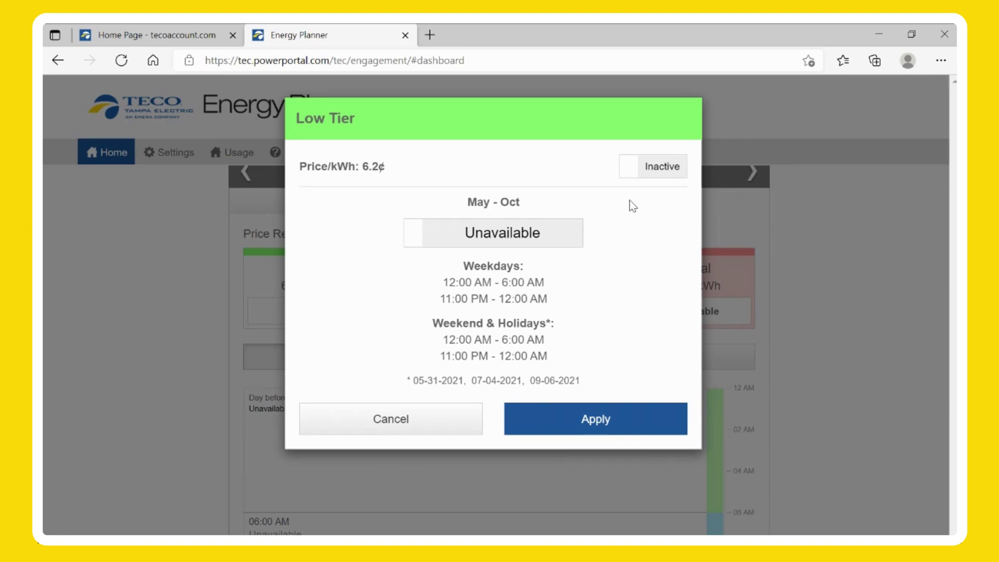
left_click(647, 171)
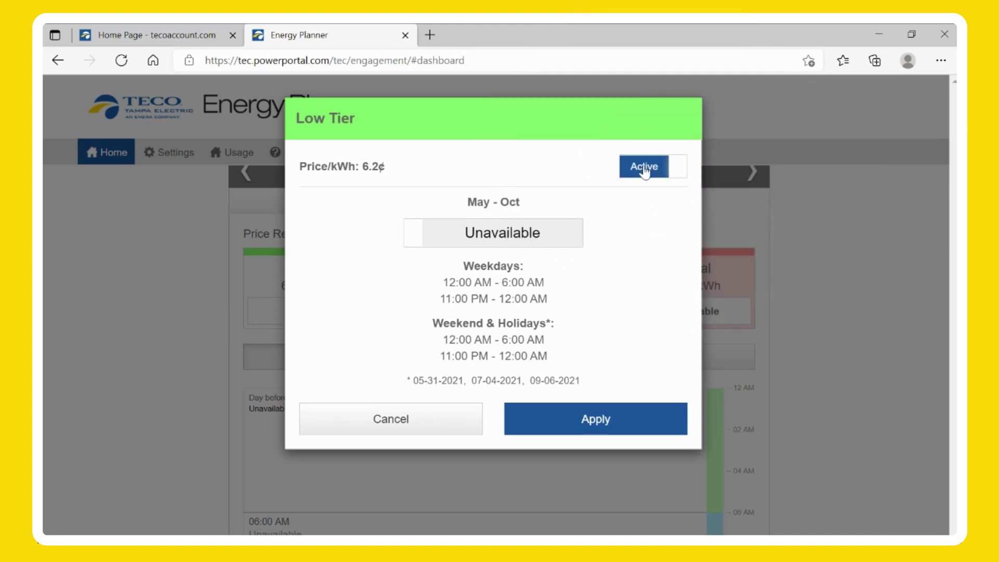
left_click(572, 243)
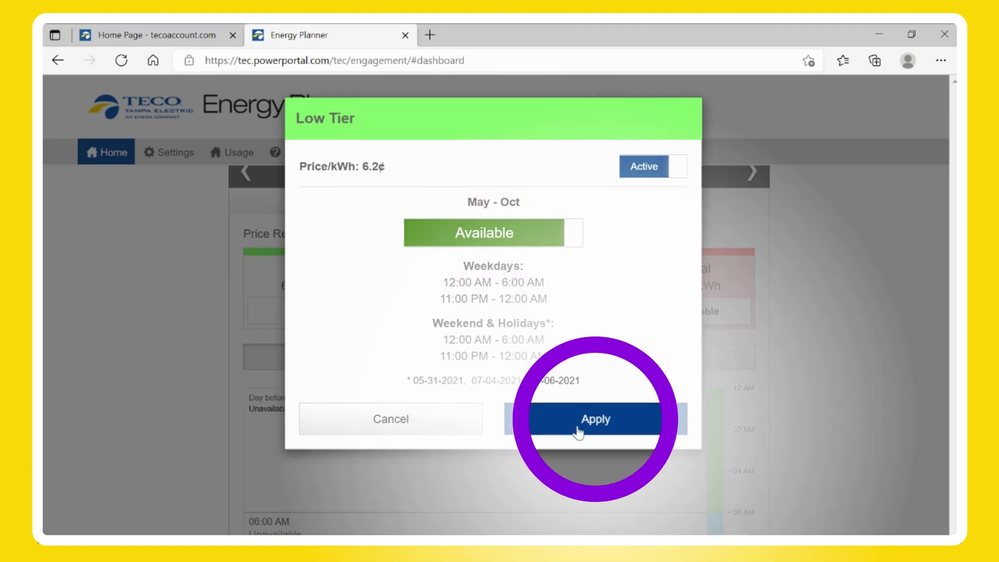
left_click(578, 431)
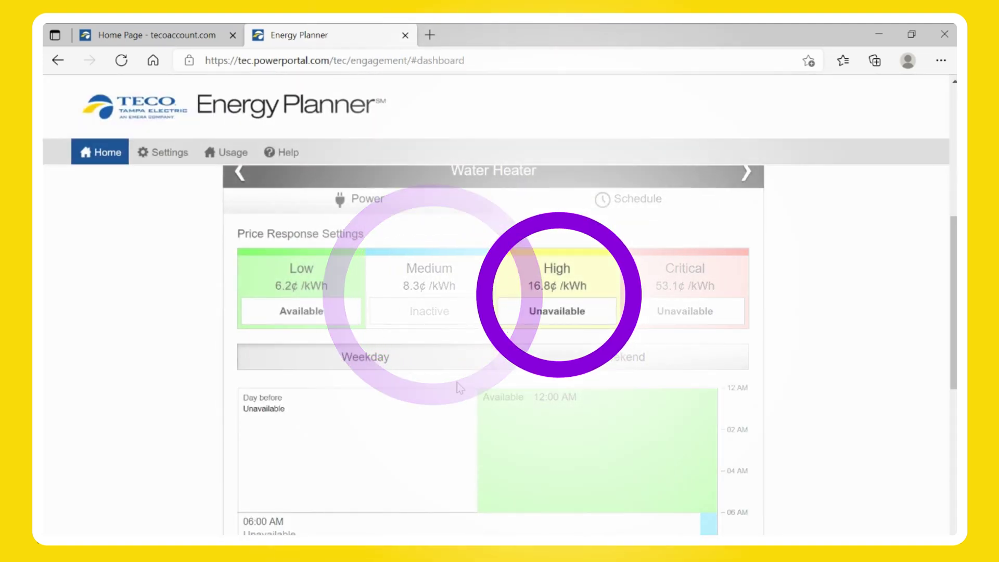
Change the weekday 08:00 AM Available period to start 07:30 AM as Unavailable.
scroll(459, 388, "down", 3)
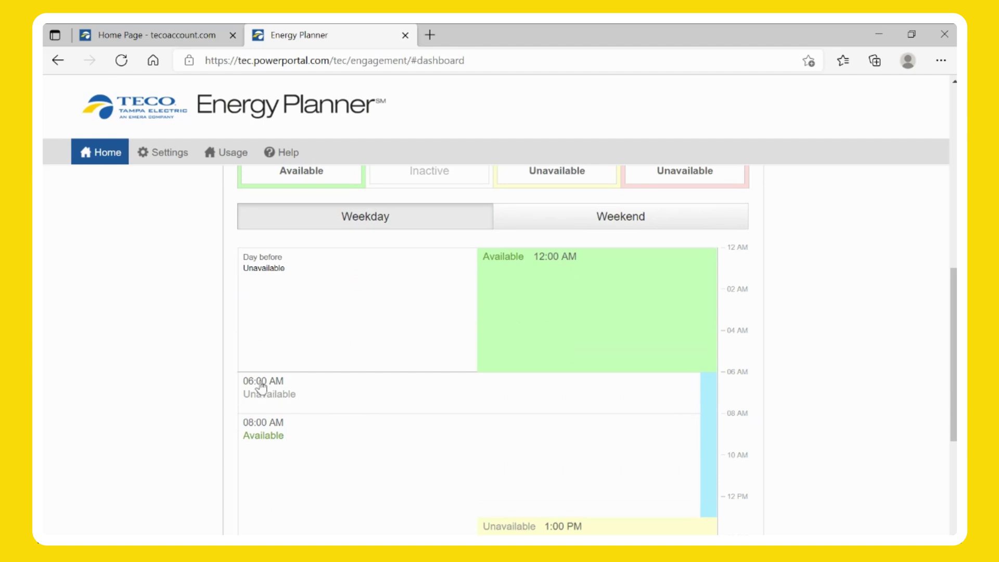
left_click(262, 422)
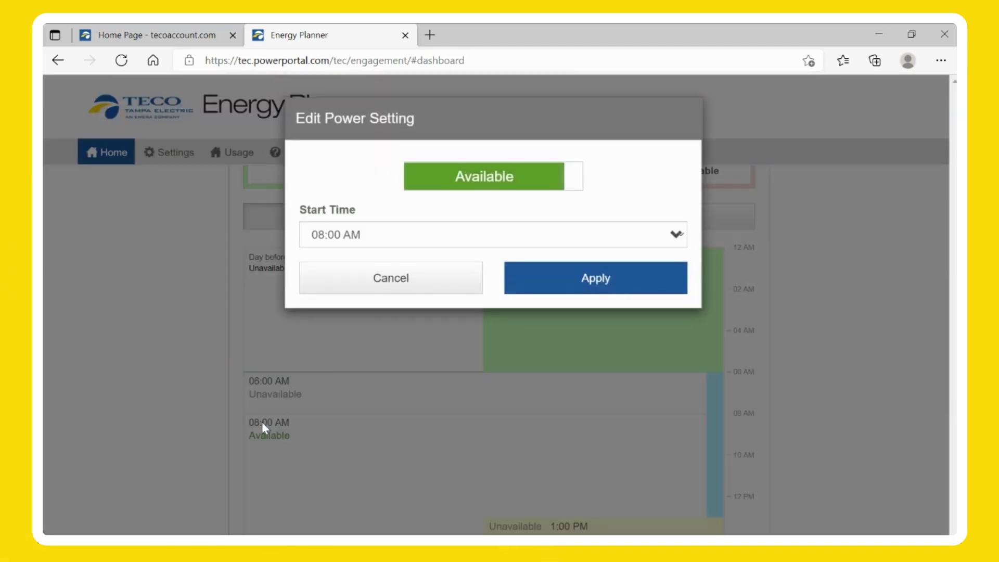
left_click(676, 237)
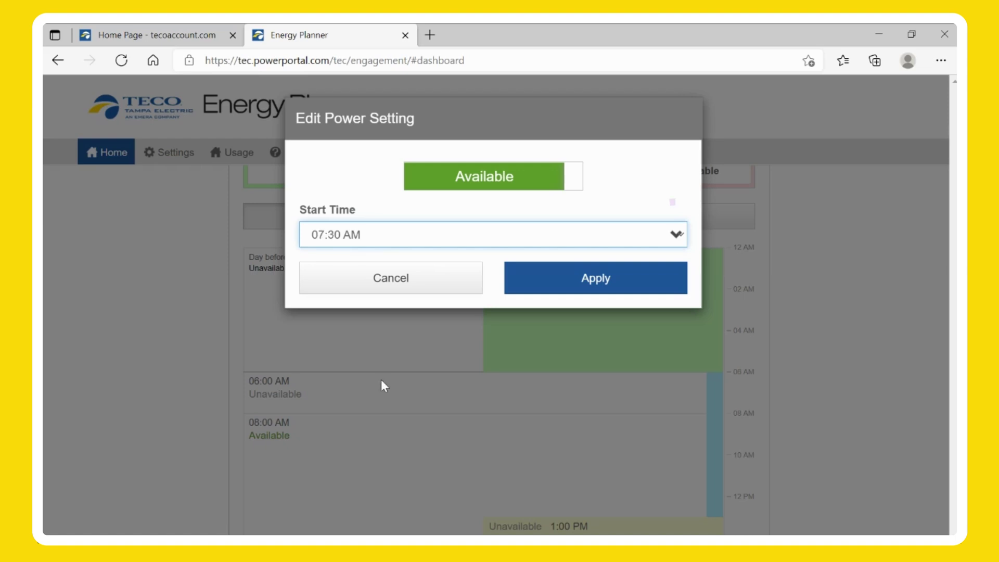
left_click(561, 186)
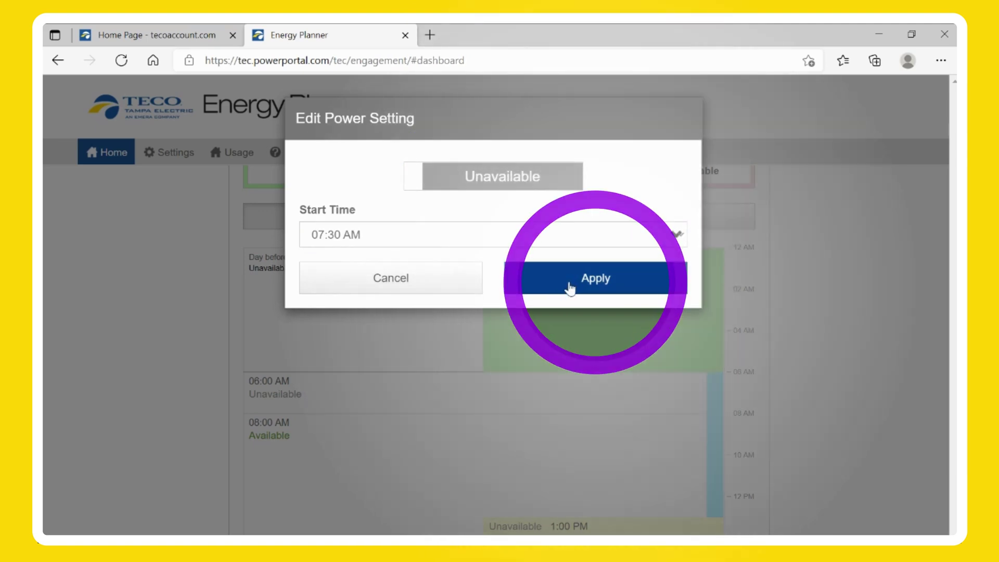
left_click(570, 288)
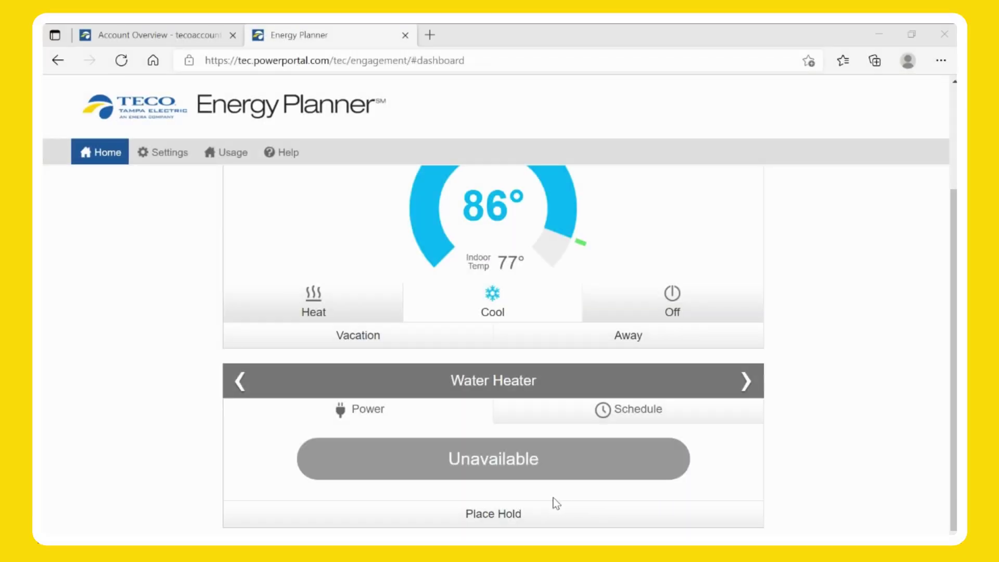
Place an Available water heater hold until the schedule changes, then remove it.
left_click(437, 524)
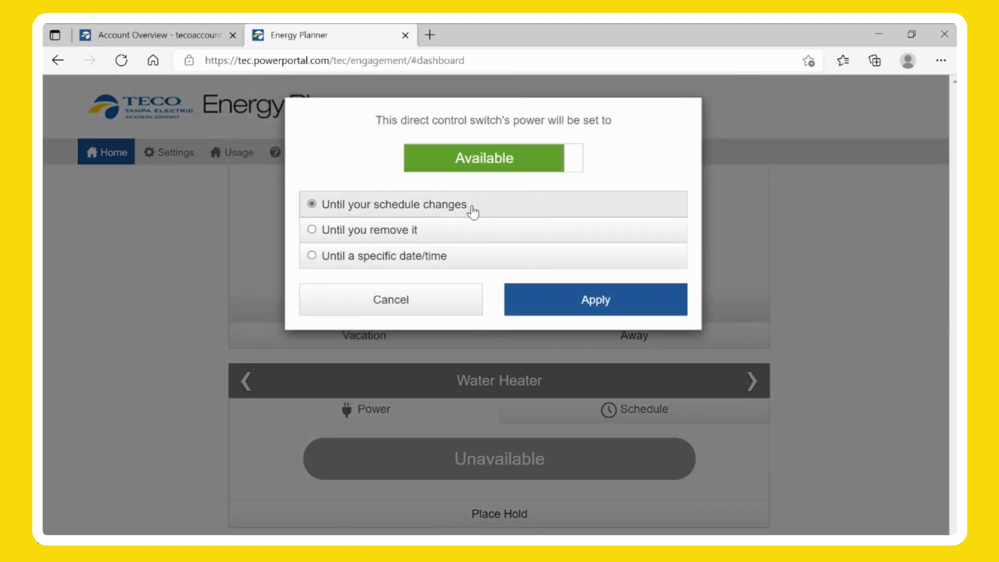
left_click(560, 167)
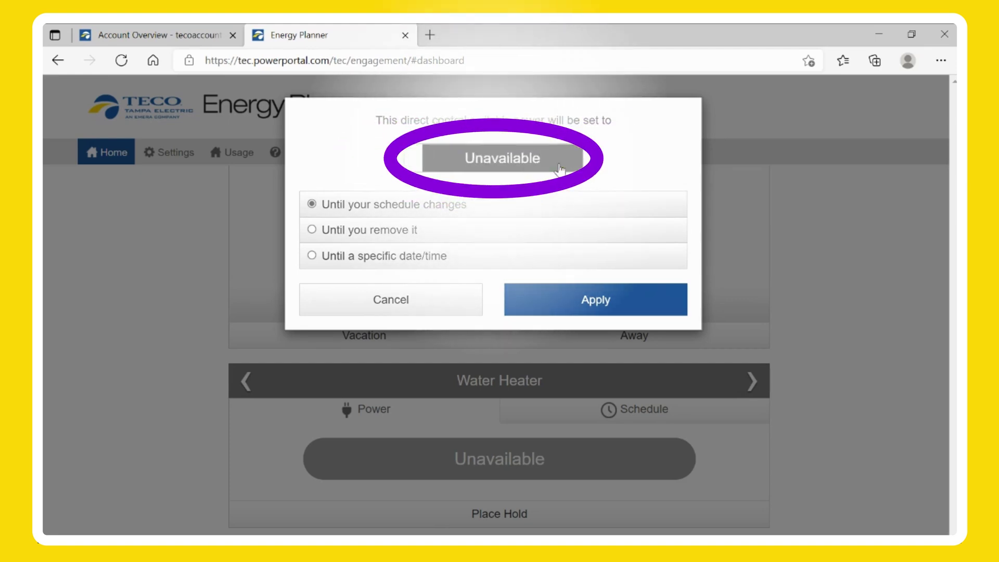
left_click(560, 168)
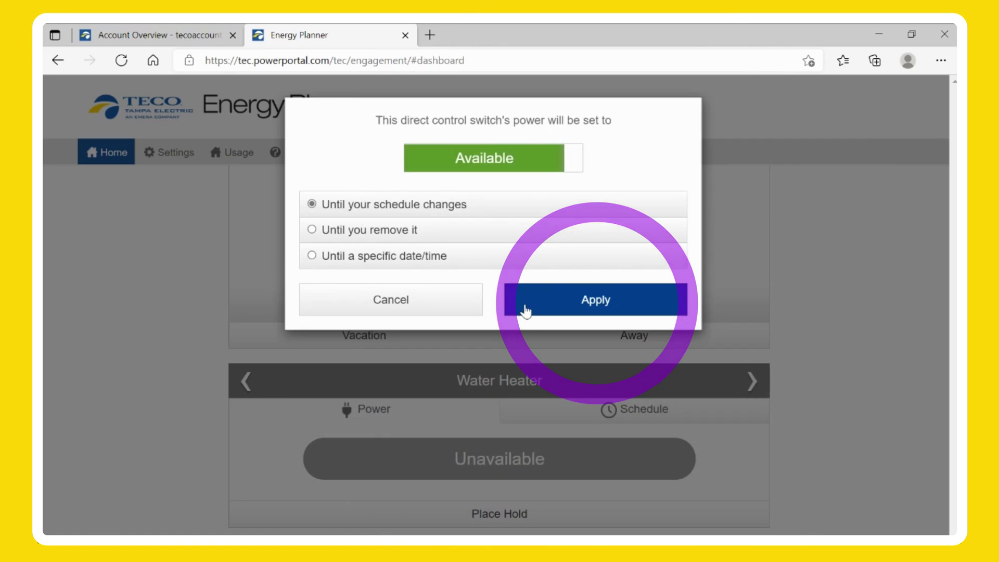
left_click(527, 308)
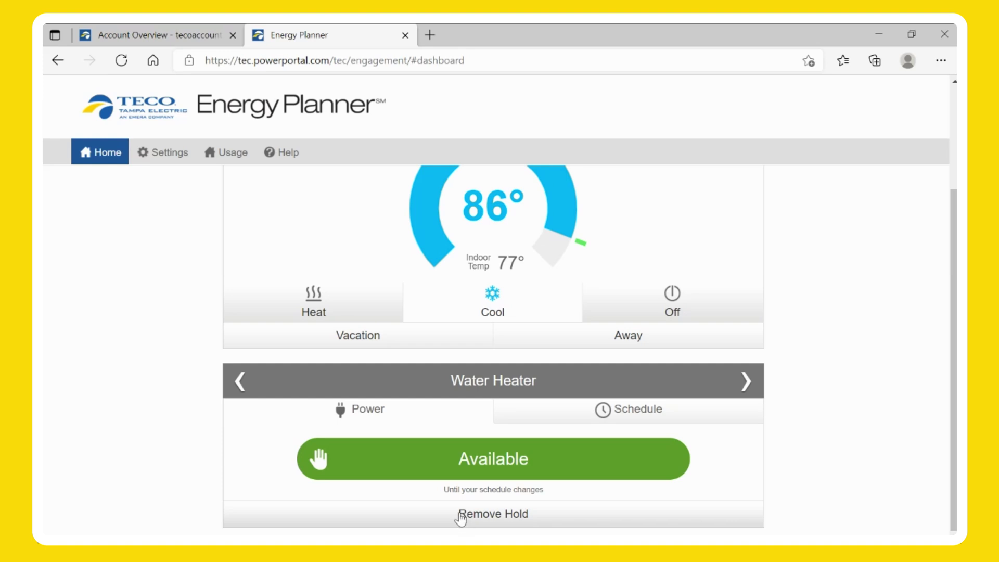
left_click(460, 515)
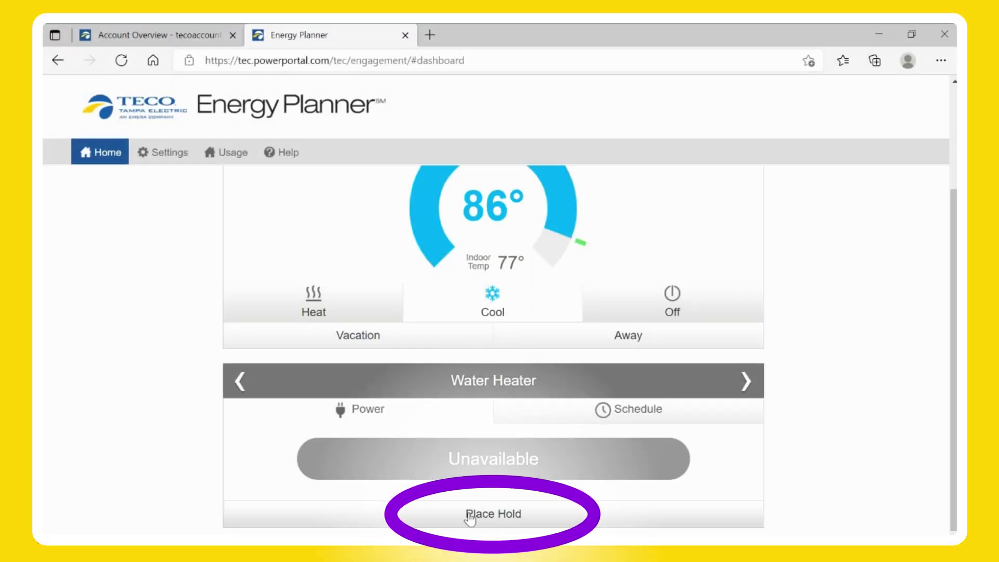
Place an Unavailable water heater hold lasting until removed, then remove it.
left_click(470, 518)
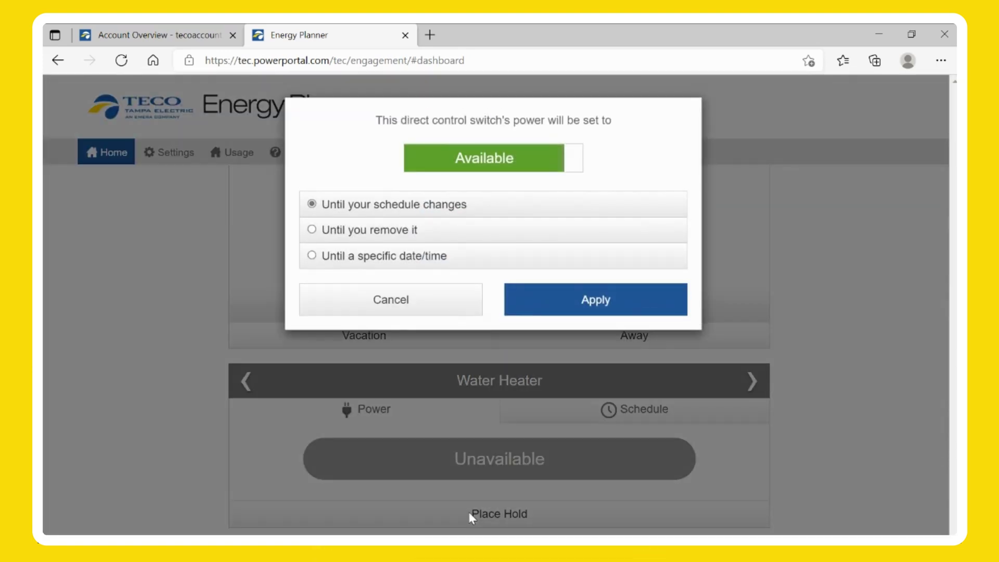
left_click(429, 233)
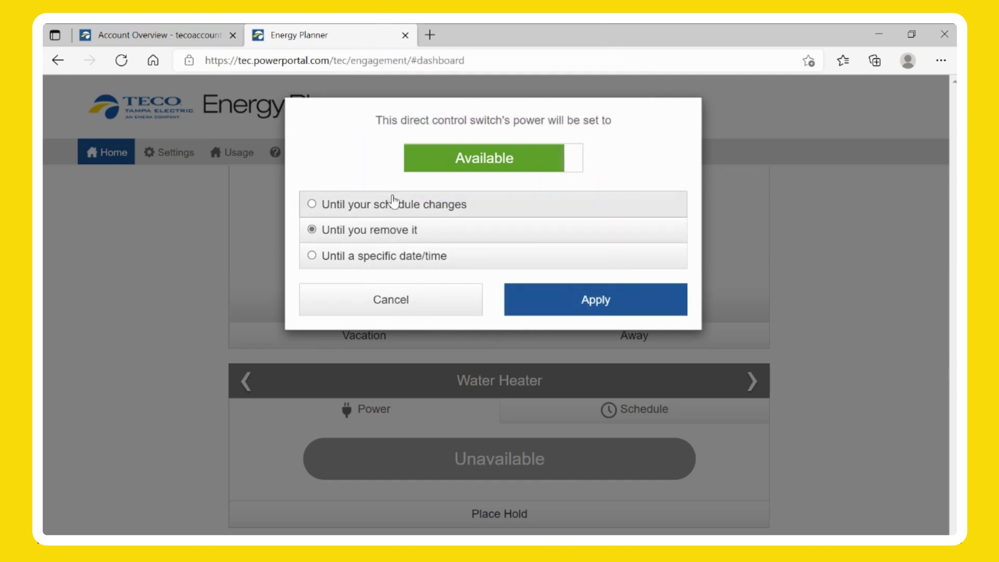
left_click(554, 164)
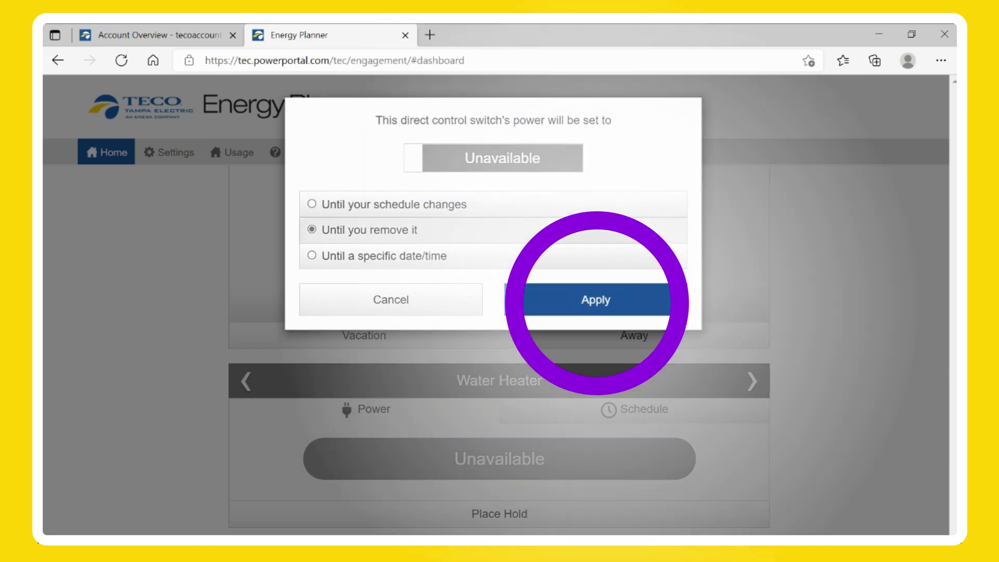
left_click(546, 307)
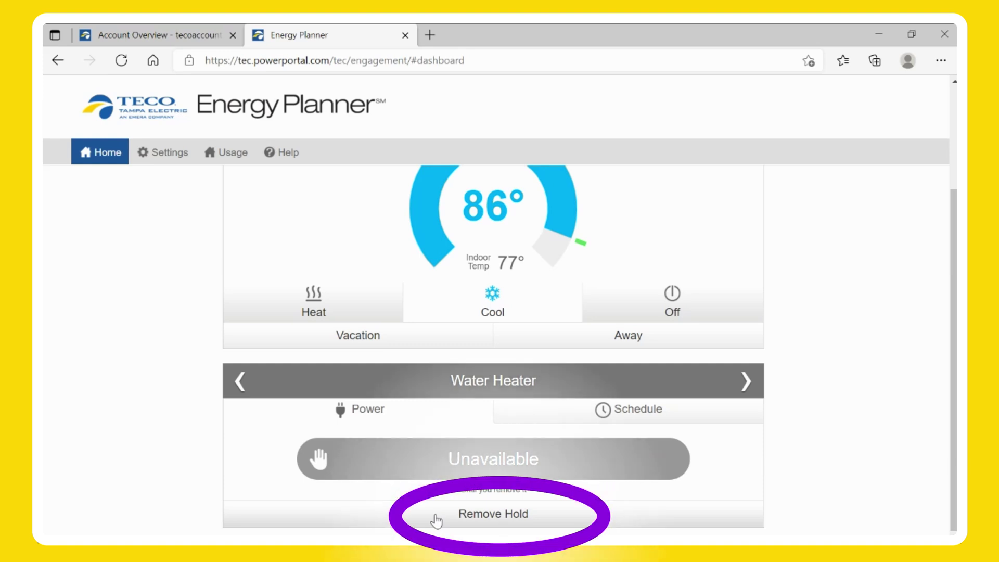
left_click(435, 515)
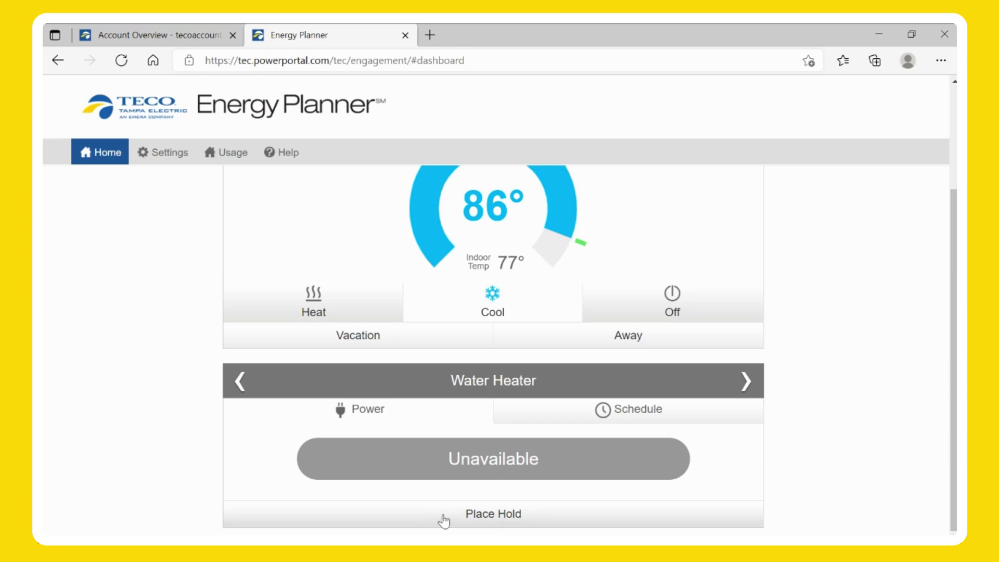
left_click(486, 515)
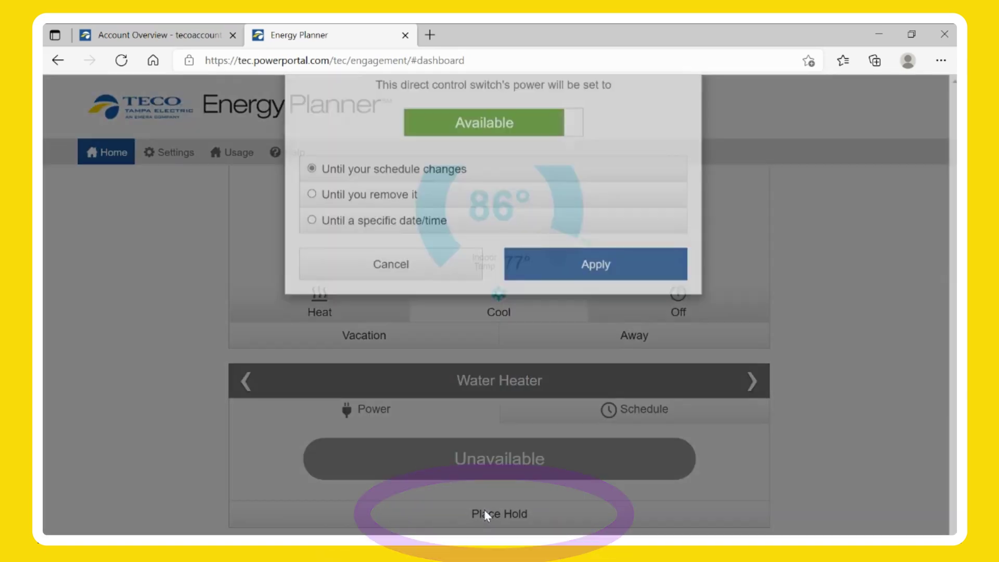
left_click(313, 256)
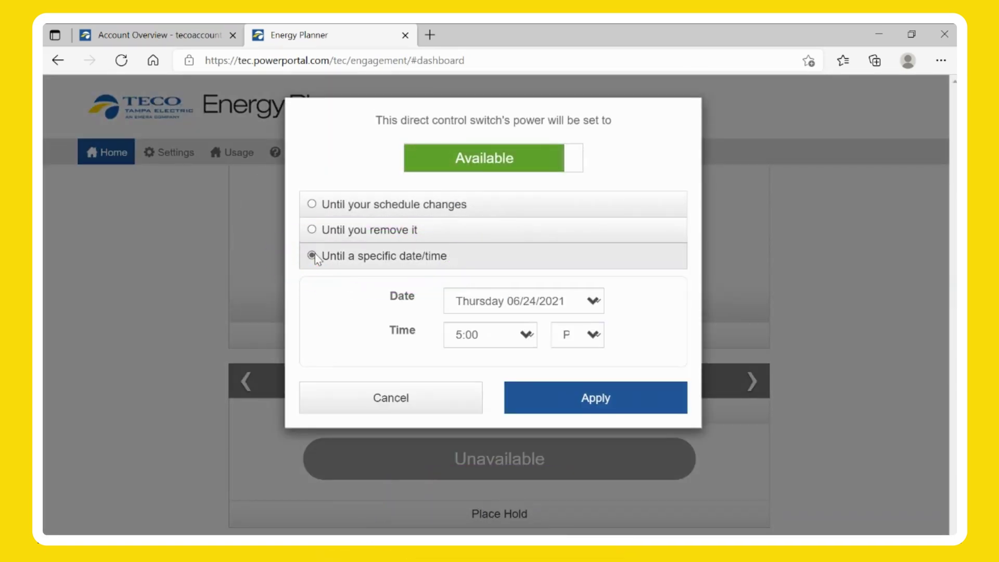
left_click(596, 305)
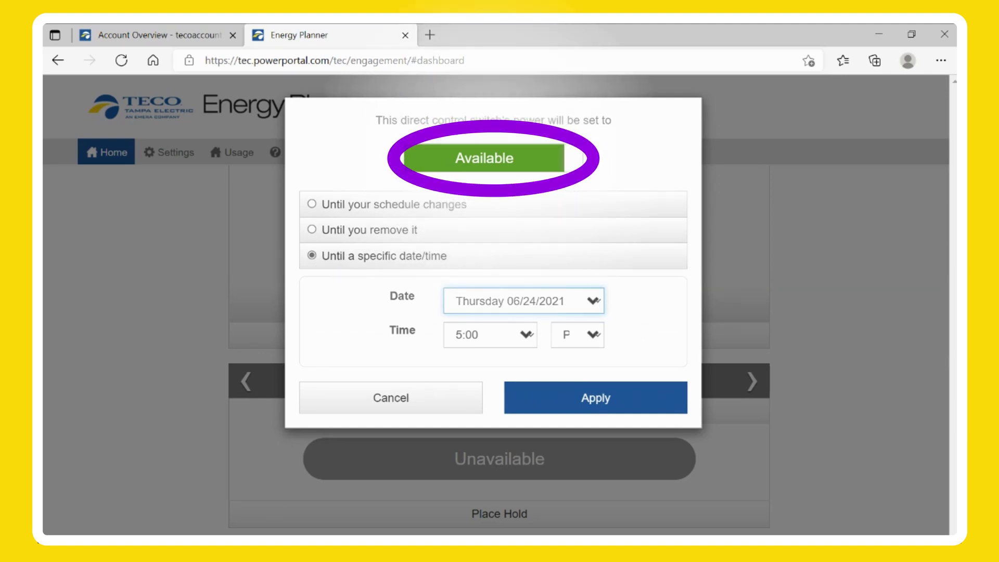
left_click(529, 239)
left_click(528, 337)
left_click(504, 315)
left_click(593, 341)
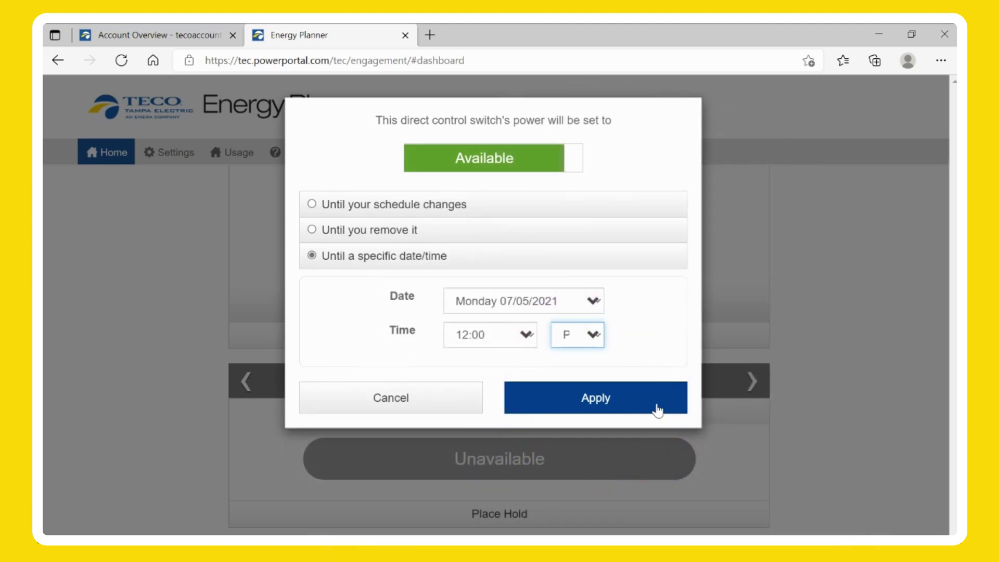
left_click(657, 410)
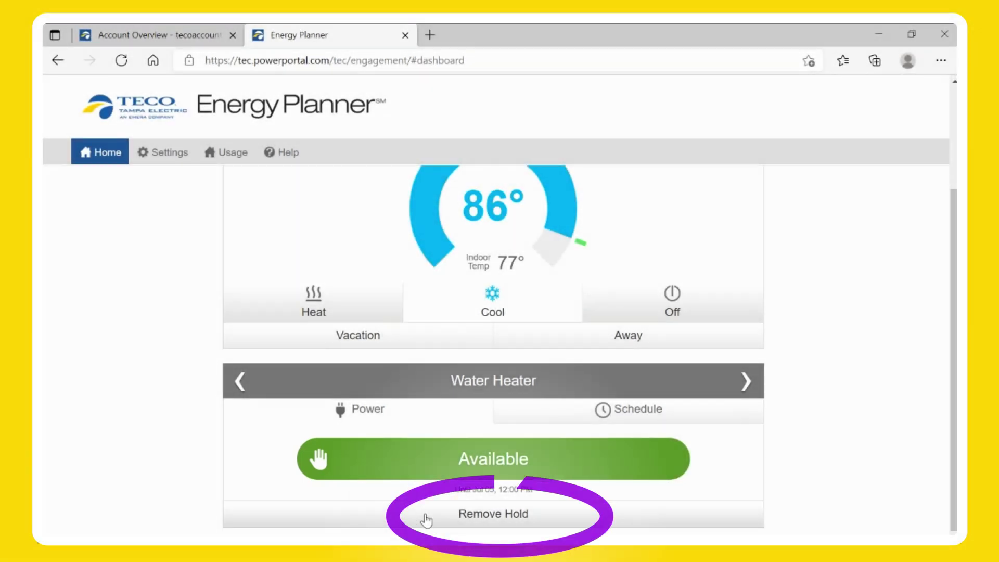
left_click(426, 519)
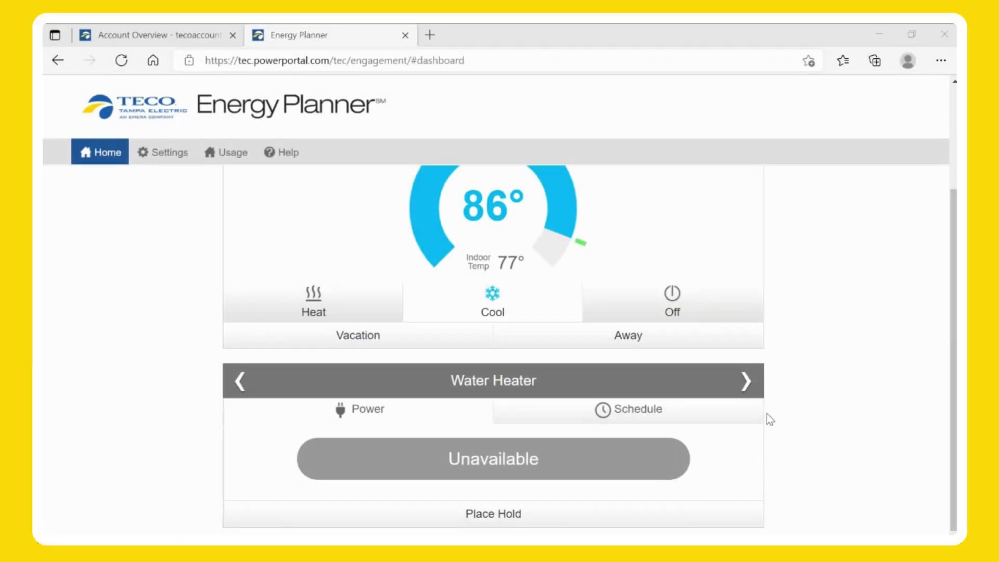
For the Pool Pump, activate the High tier (16.8¢/kWh) and make it Unavailable for May–Oct.
left_click(748, 381)
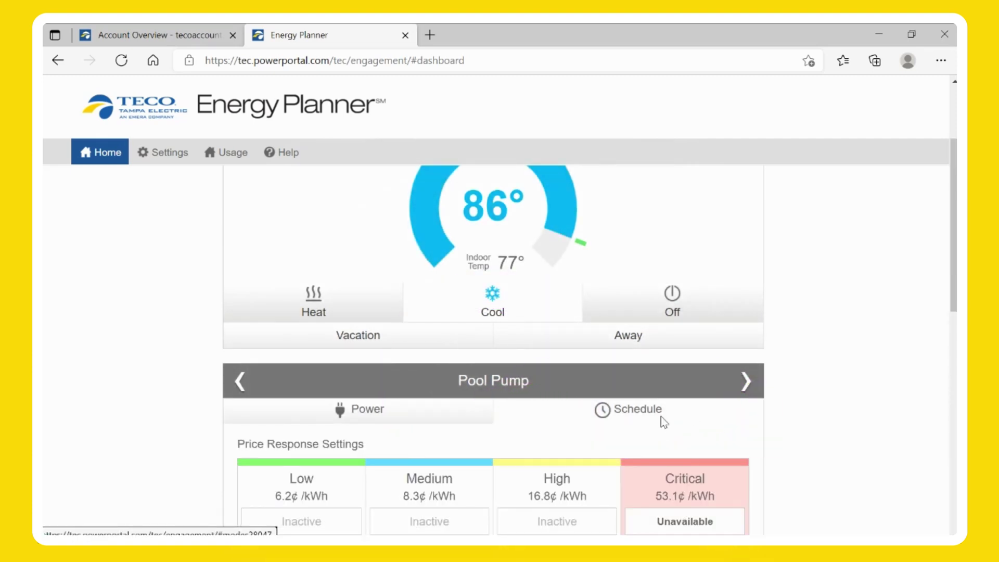
scroll(656, 415, "down", 1)
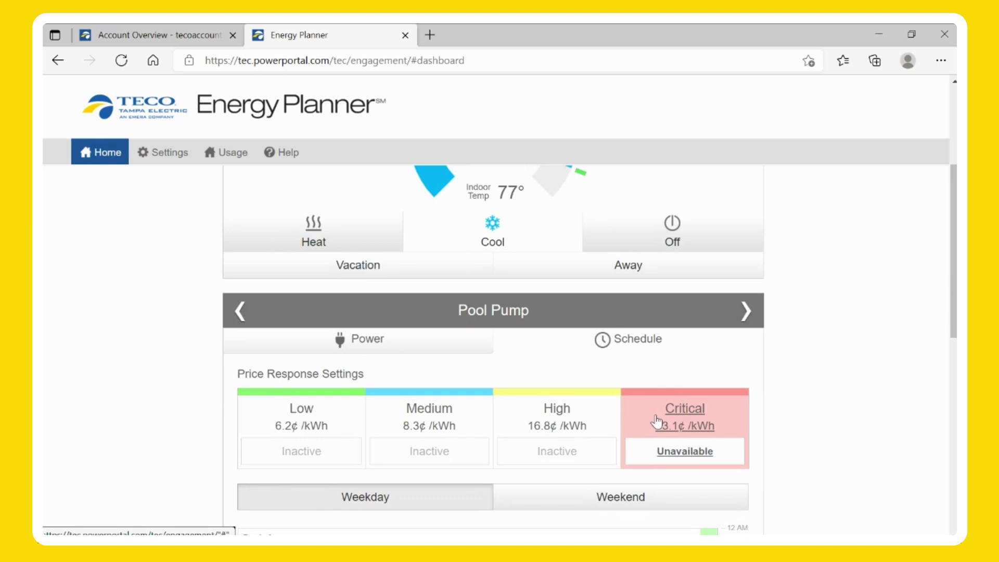
scroll(656, 419, "down", 1)
scroll(656, 419, "down", 1)
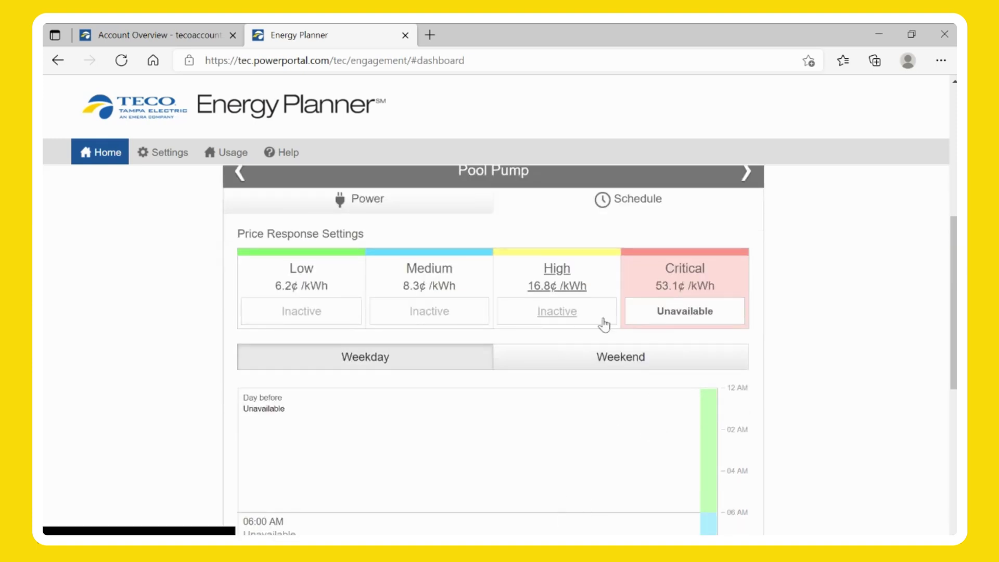
left_click(596, 276)
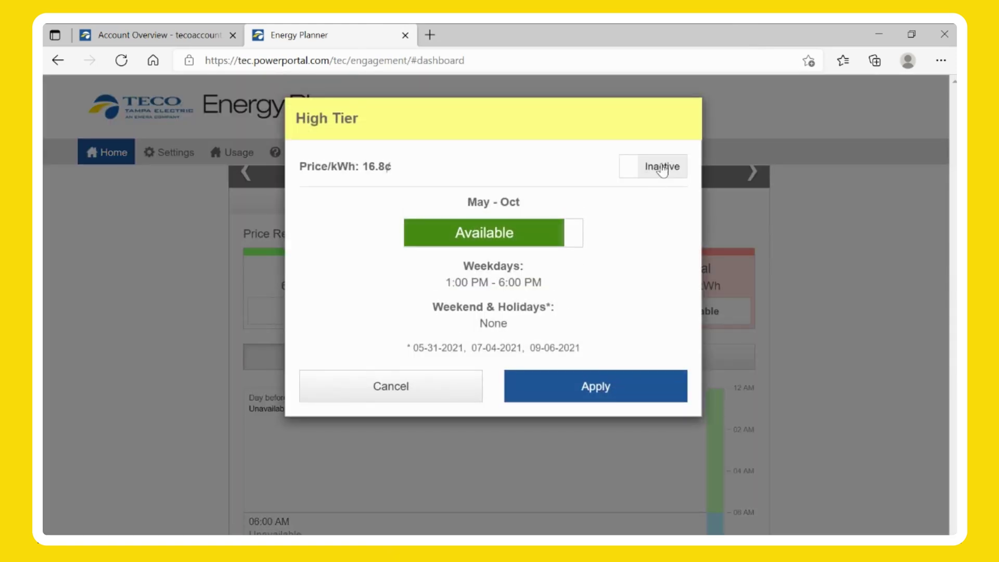
left_click(635, 177)
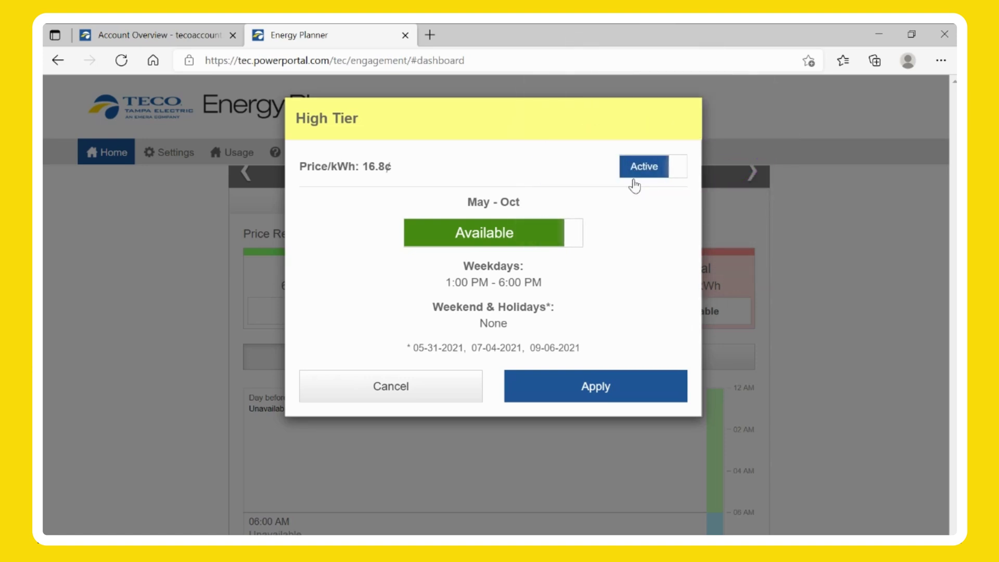
left_click(575, 243)
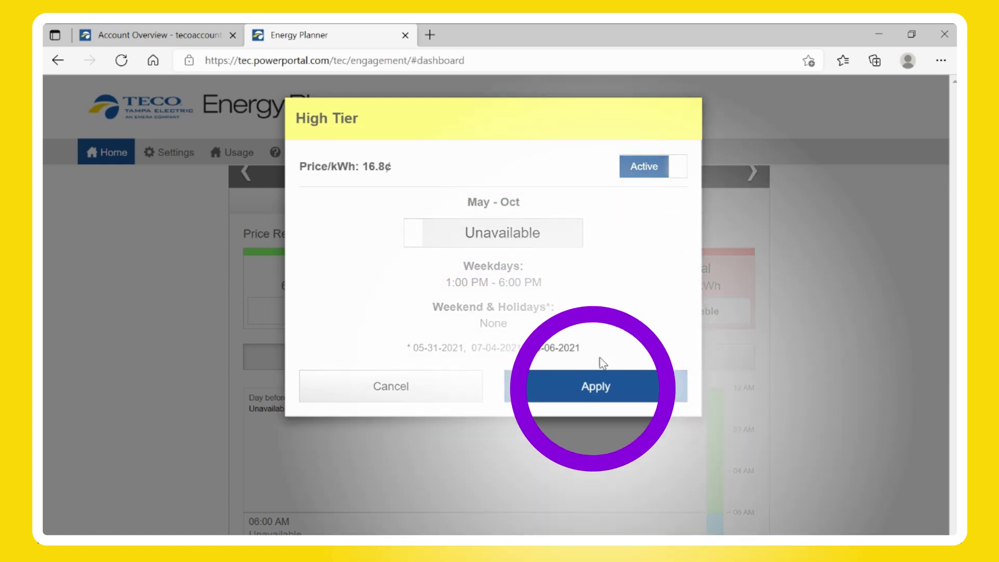
left_click(577, 388)
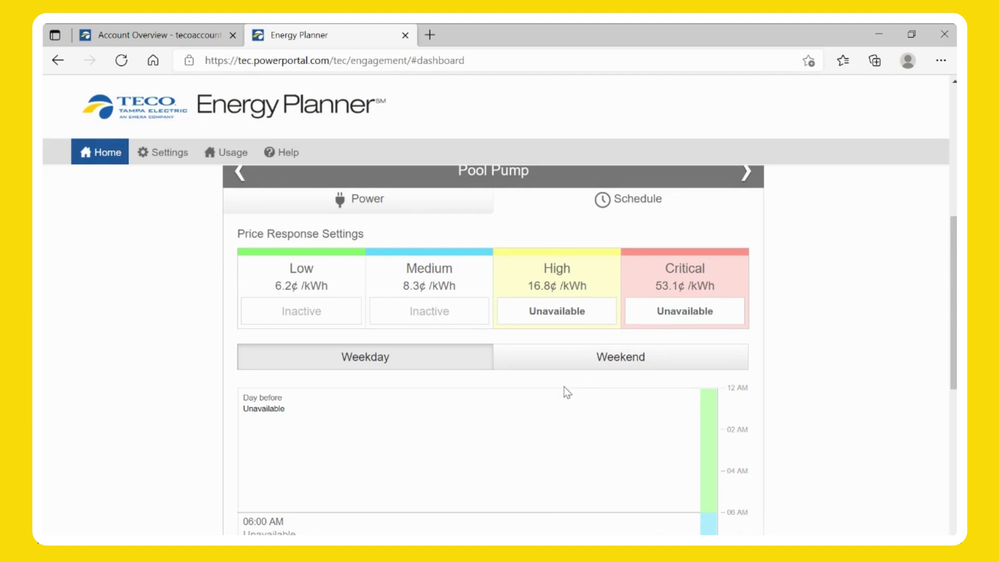
Change the pool pump's 06:00 AM weekday block to start at 07:00 AM as Available.
scroll(494, 411, "down", 3)
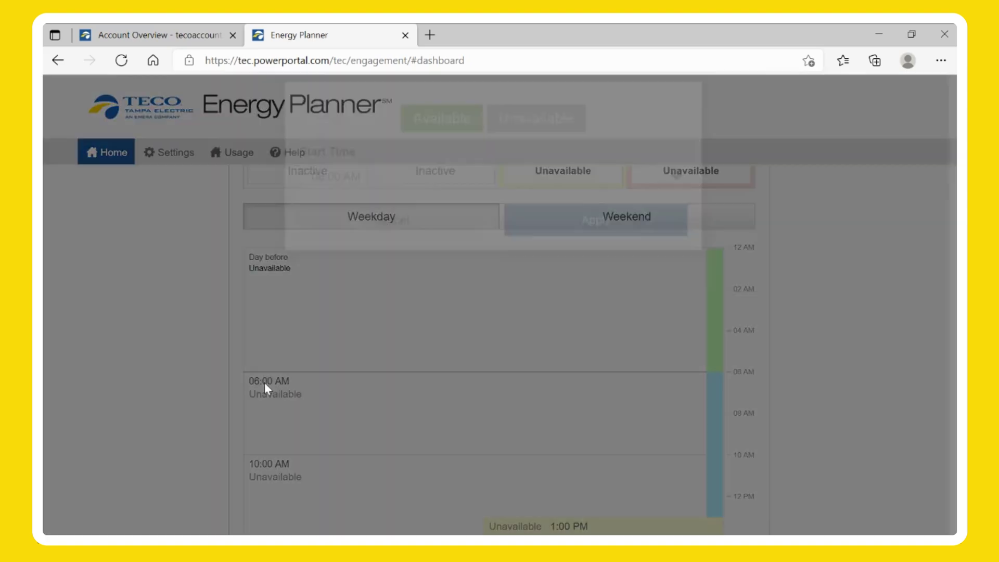
left_click(264, 386)
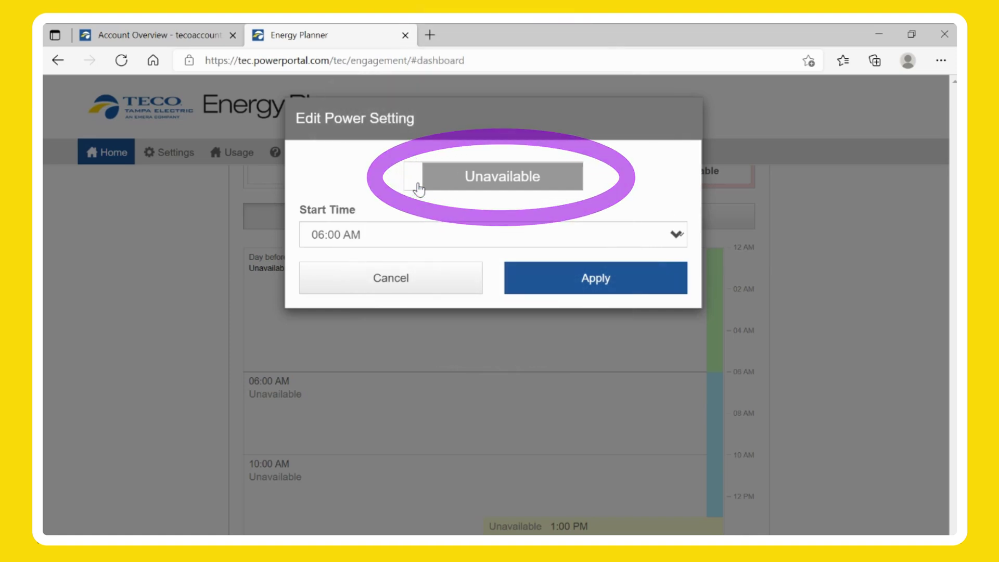
left_click(419, 188)
left_click(428, 240)
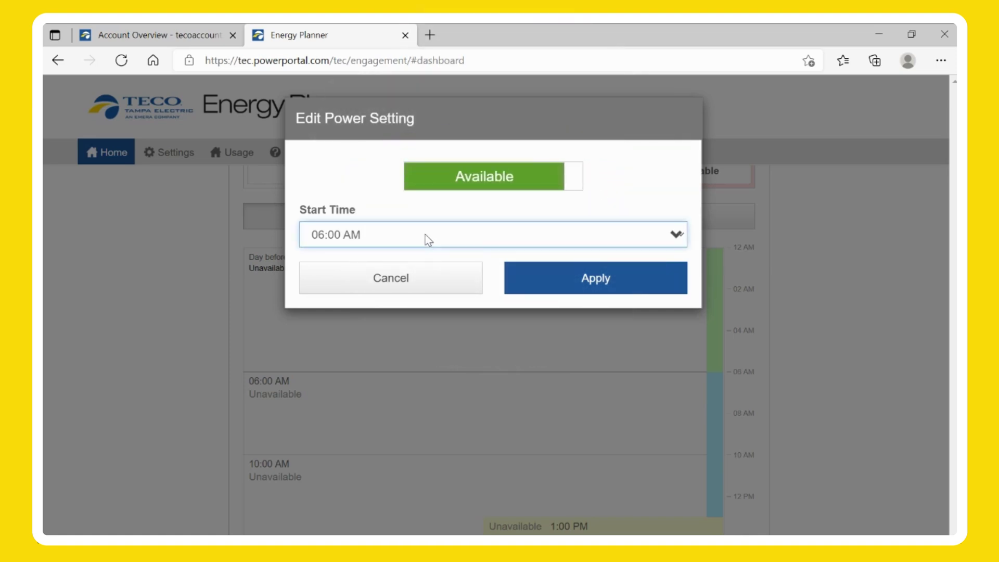
key("Down")
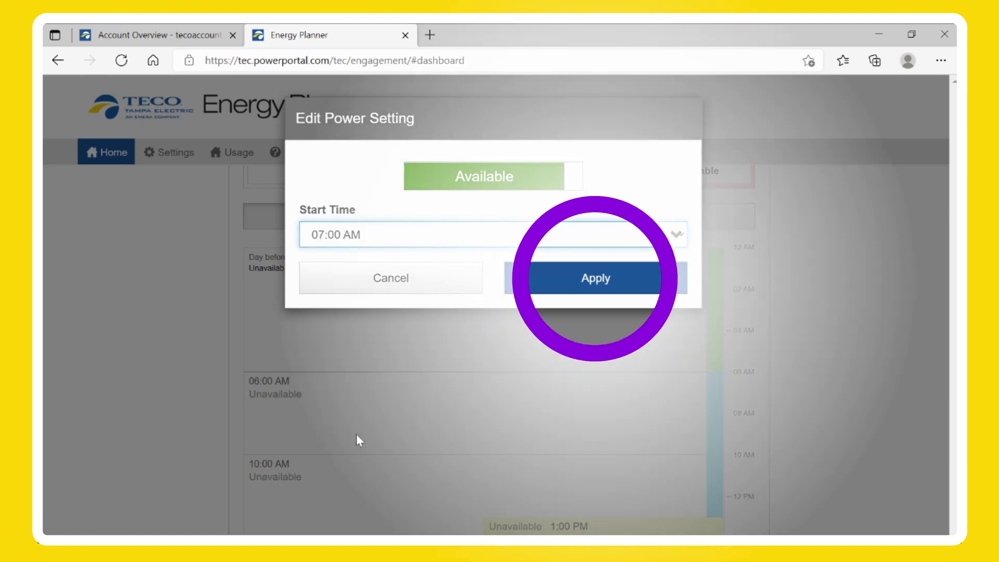
left_click(644, 279)
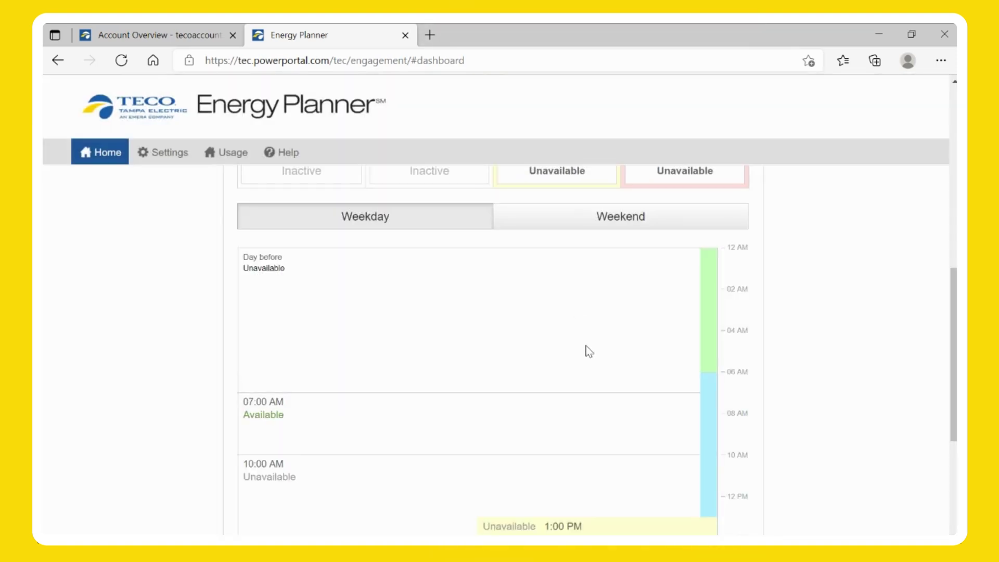
scroll(588, 351, "down", 1)
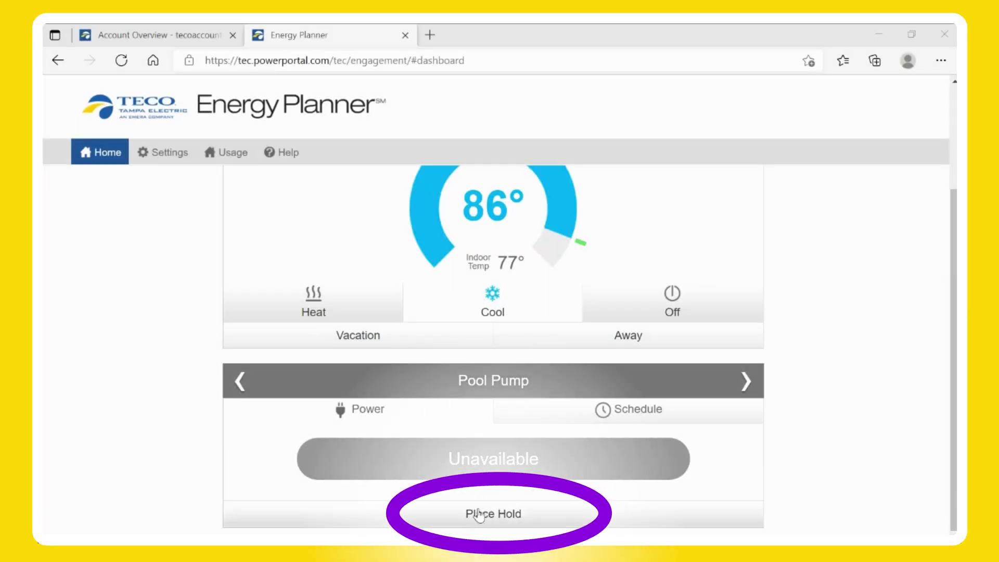
left_click(458, 518)
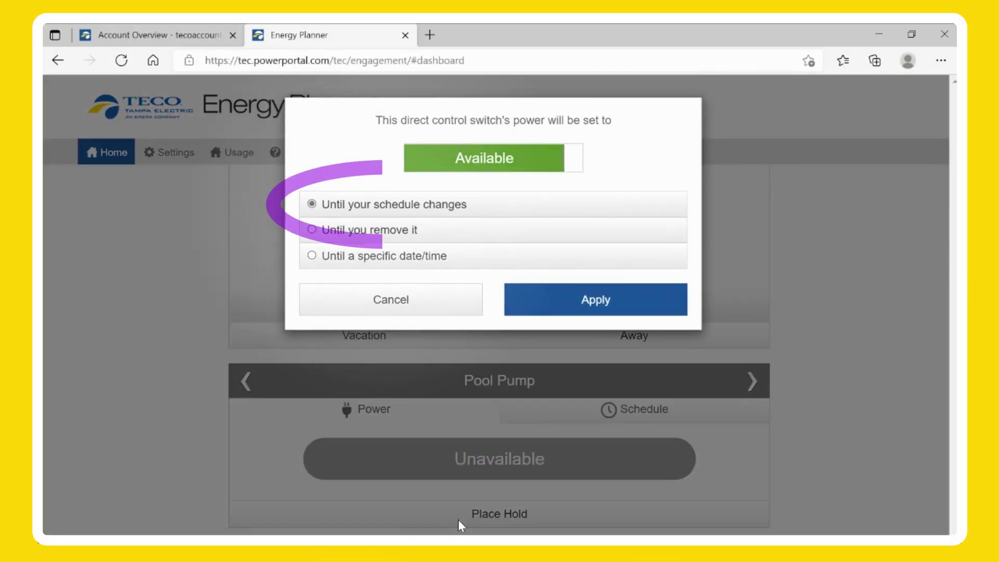
left_click(548, 164)
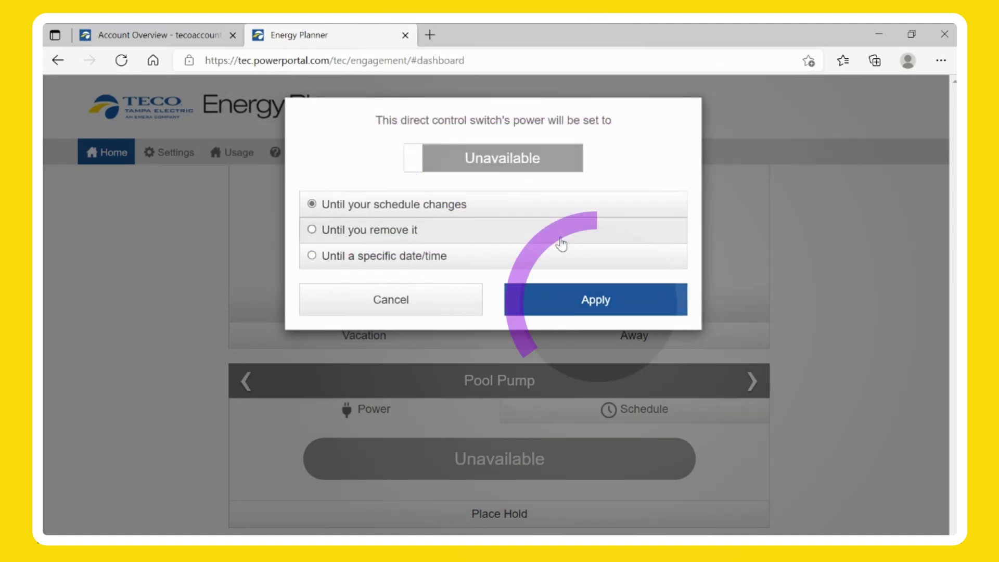
left_click(567, 301)
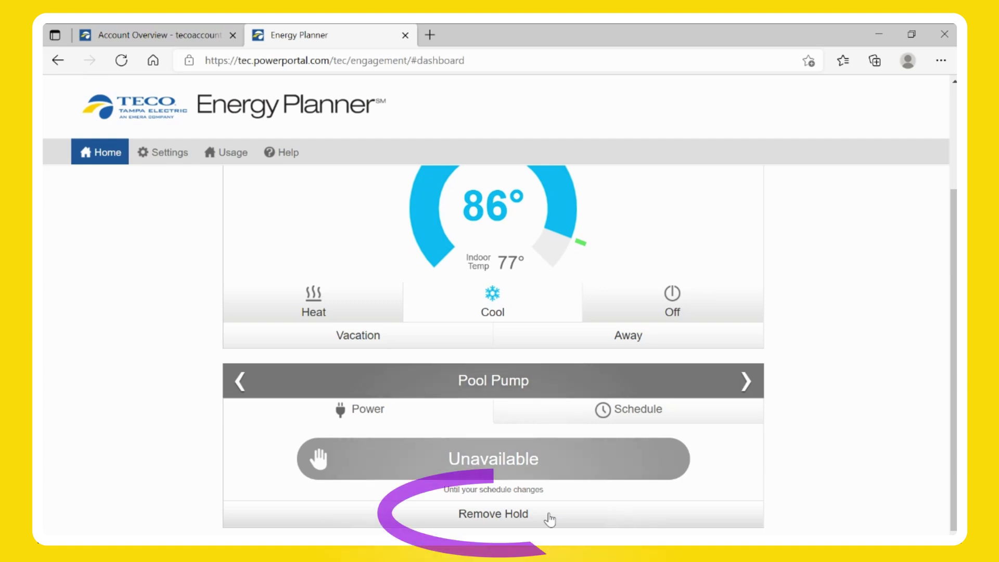
left_click(549, 519)
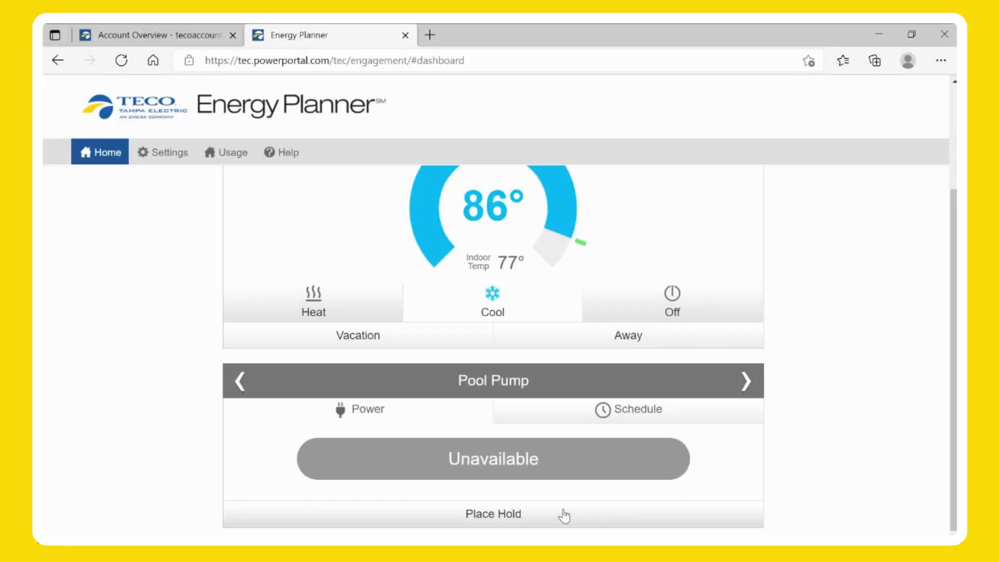
left_click(564, 515)
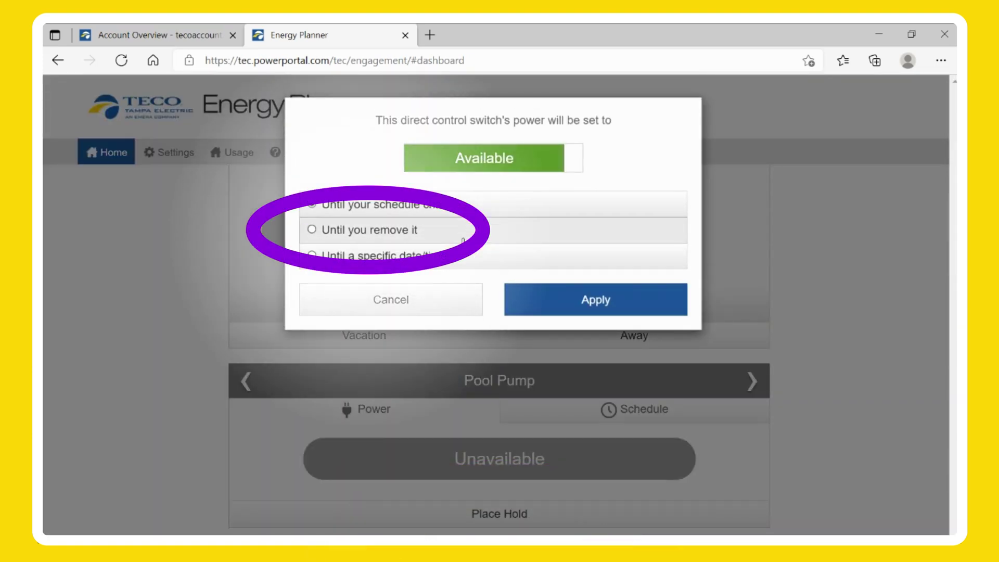
left_click(313, 230)
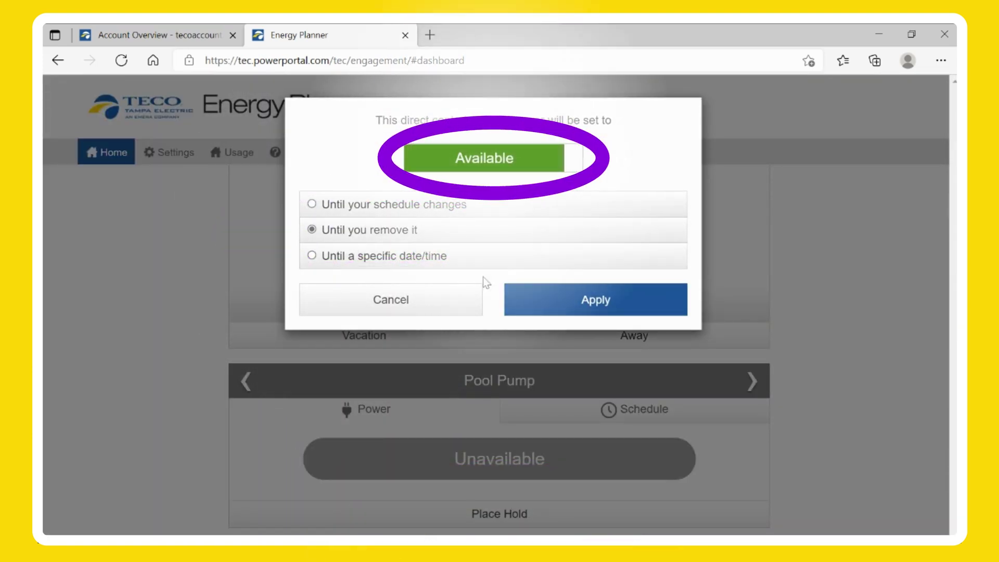
left_click(563, 160)
left_click(565, 306)
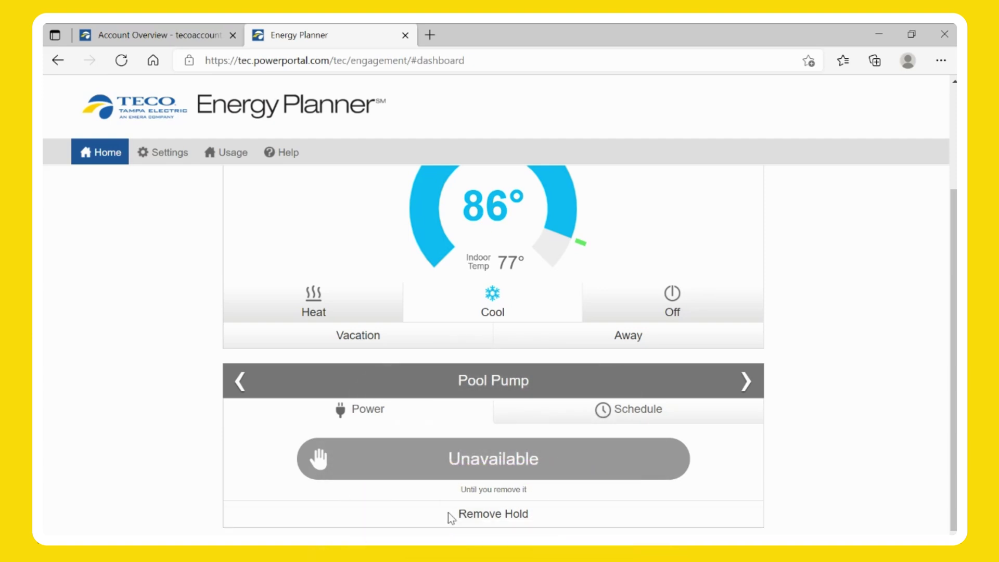
left_click(448, 513)
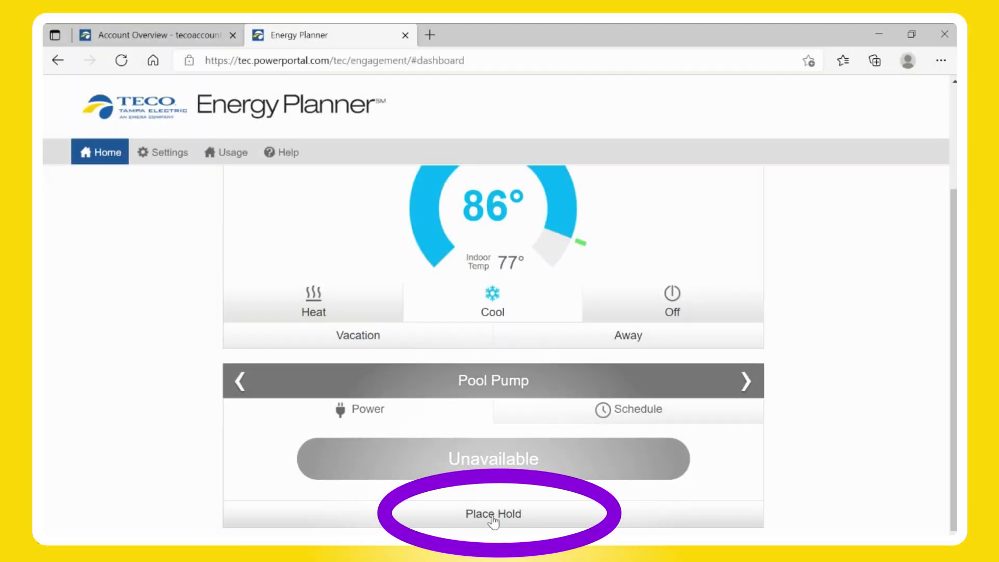
left_click(494, 515)
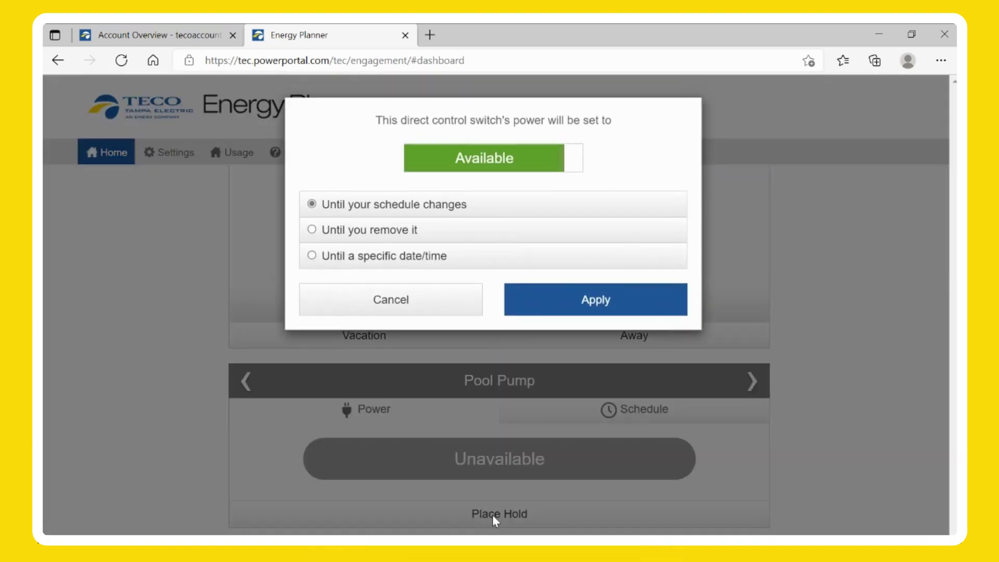
left_click(315, 257)
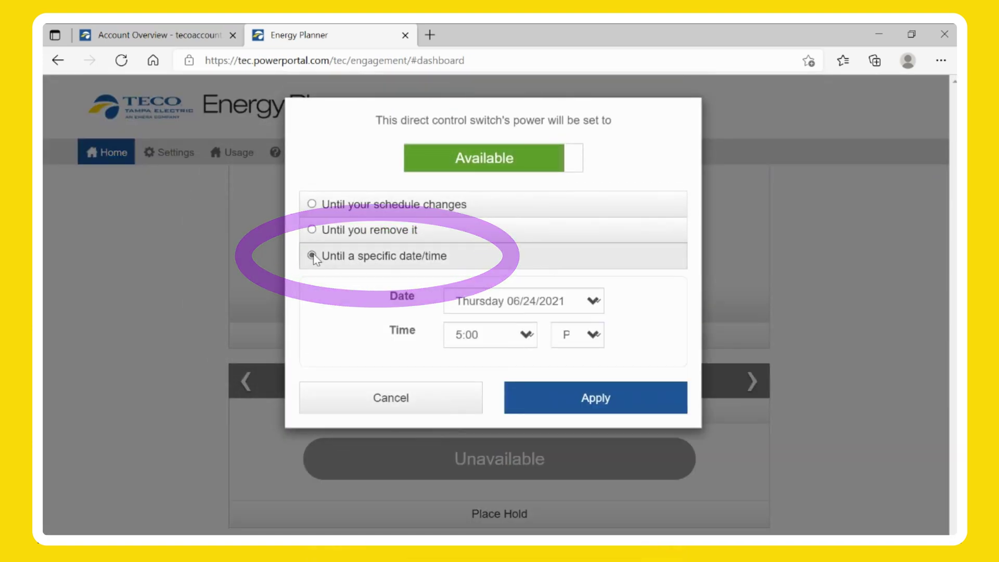
left_click(574, 311)
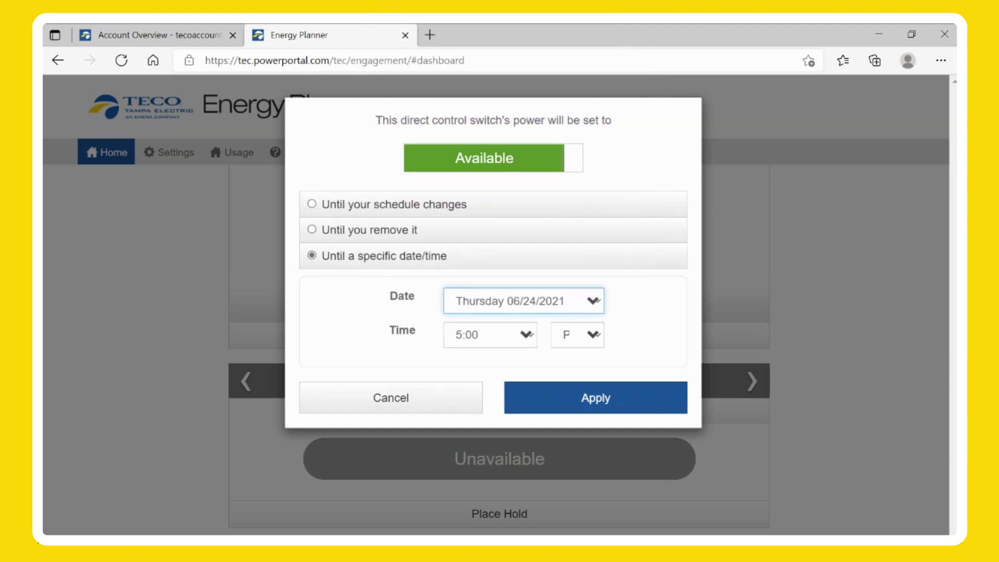
left_click(573, 275)
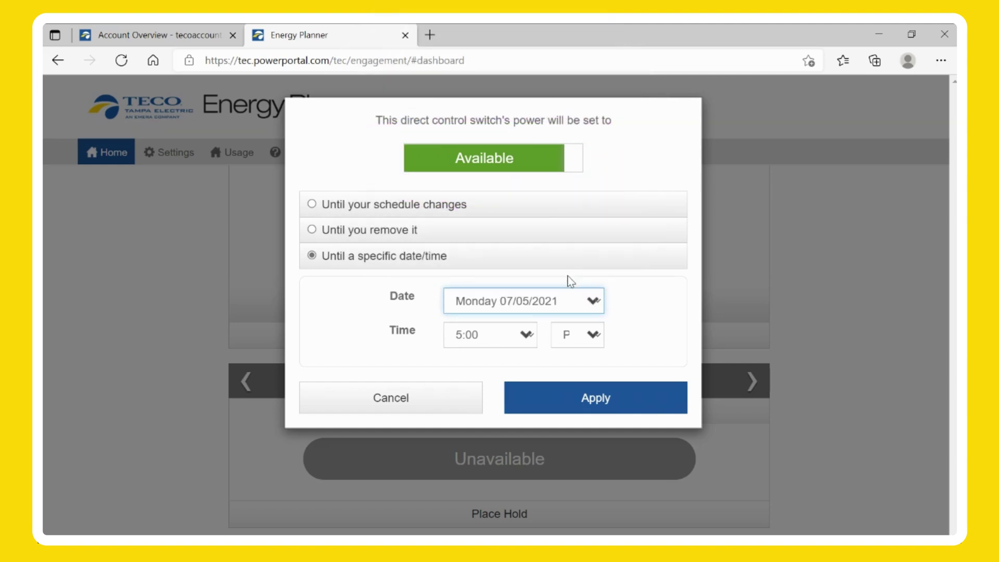
left_click(527, 338)
type("12")
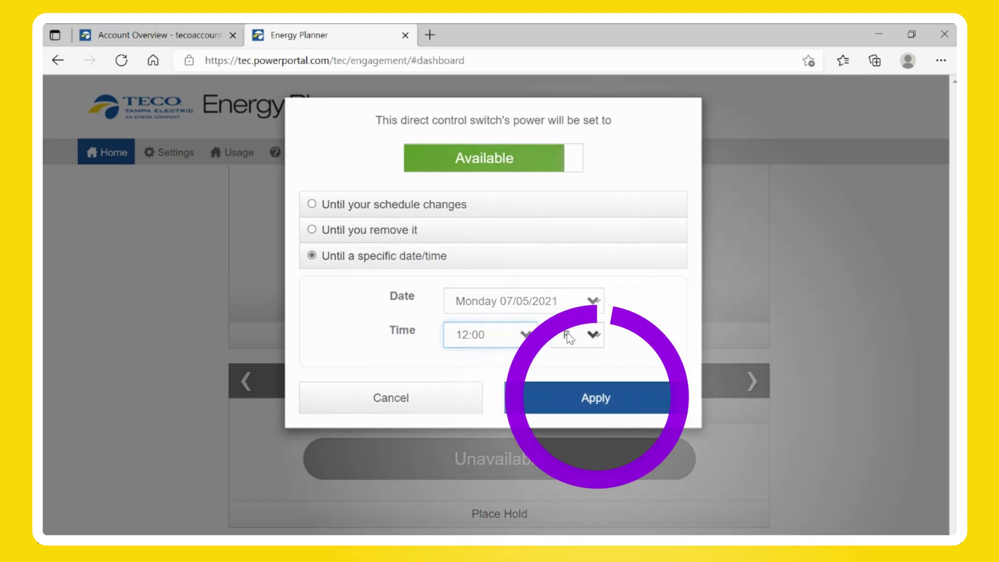
key("Tab")
left_click(634, 404)
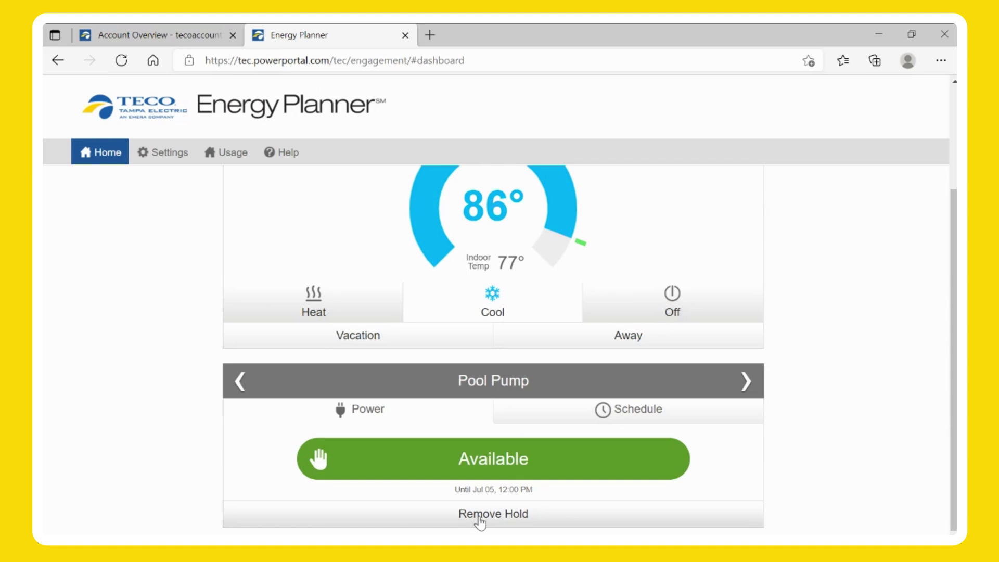
left_click(478, 516)
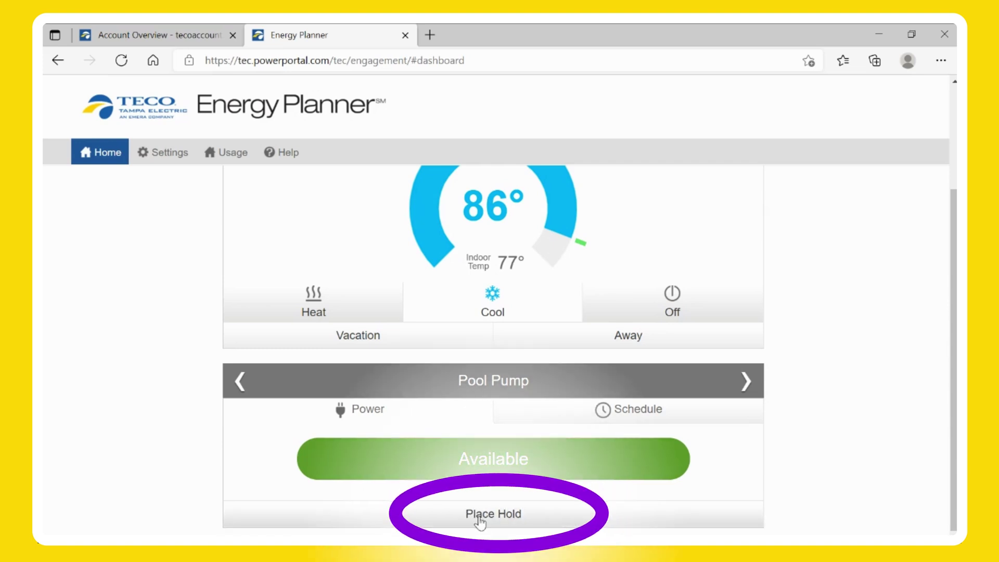